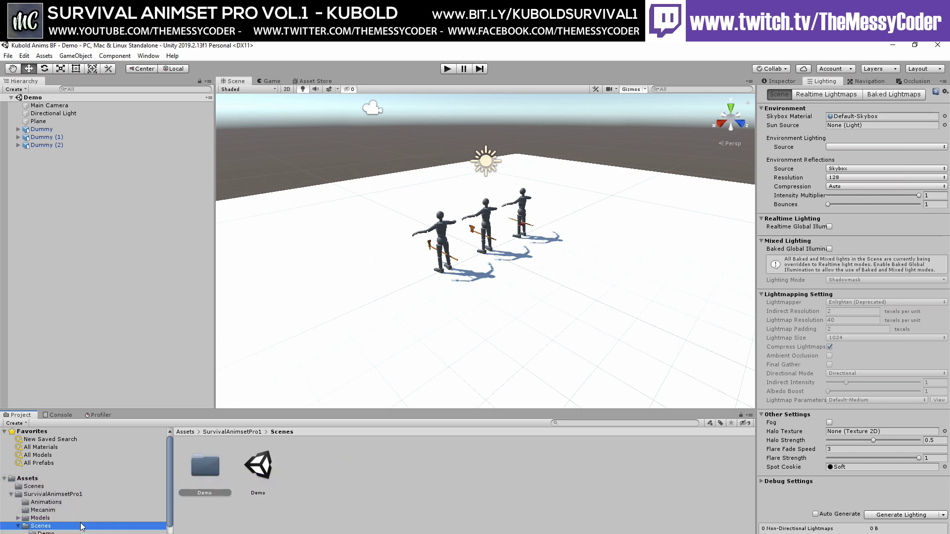
Run the Demo scene in play mode to watch the three dummies' animations, and stop playback
left_click(445, 69)
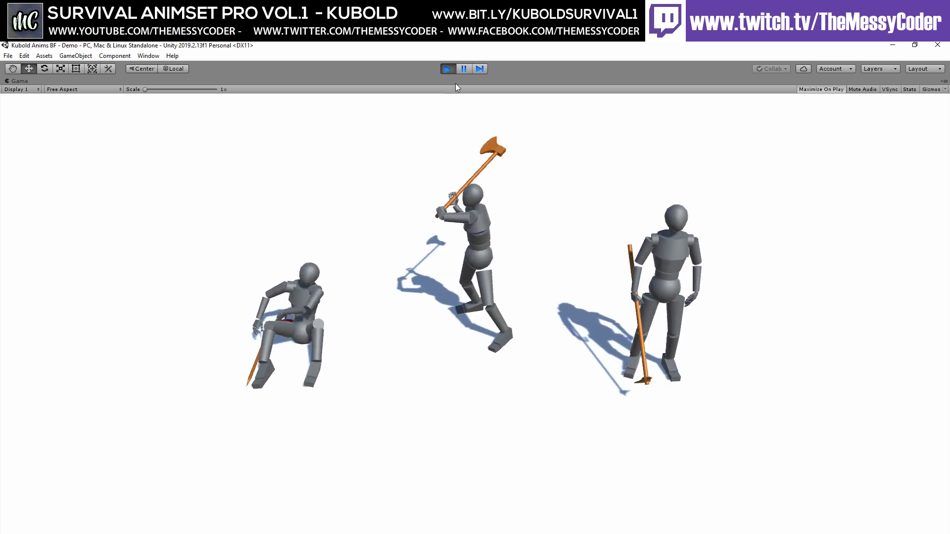
left_click(448, 69)
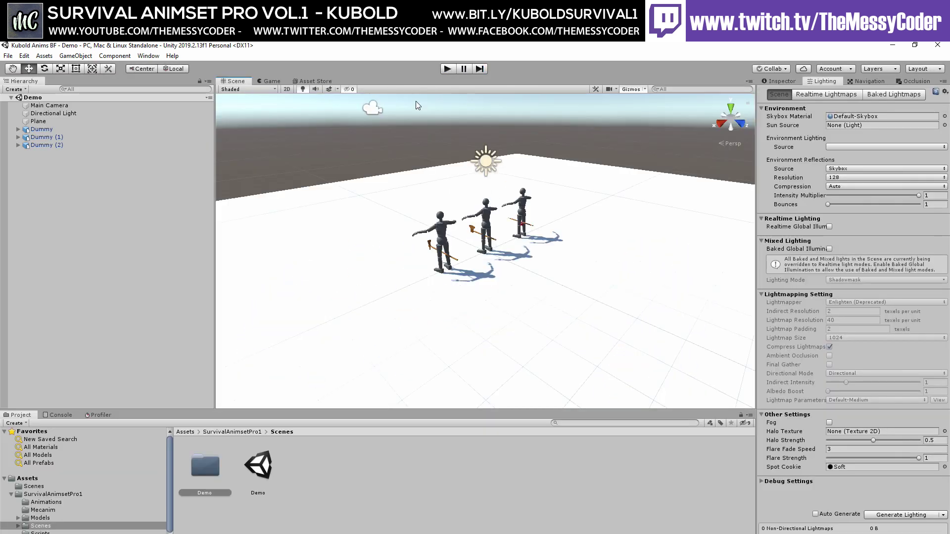
Frame Dummy (2) in the scene and expand its hierarchy to show the children of Root
left_click(62, 129)
left_click(57, 137)
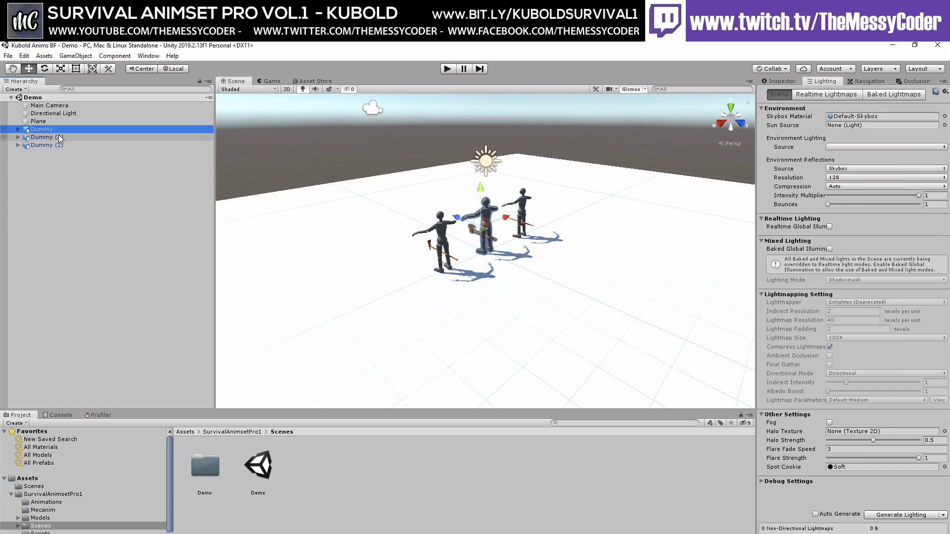
left_click(58, 145)
double_click(55, 146)
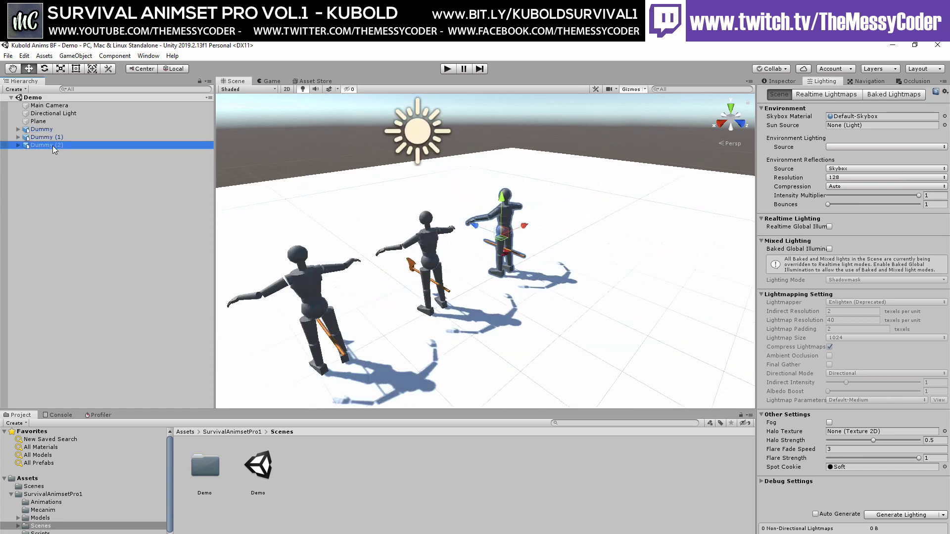
left_click(19, 145)
left_click(32, 154)
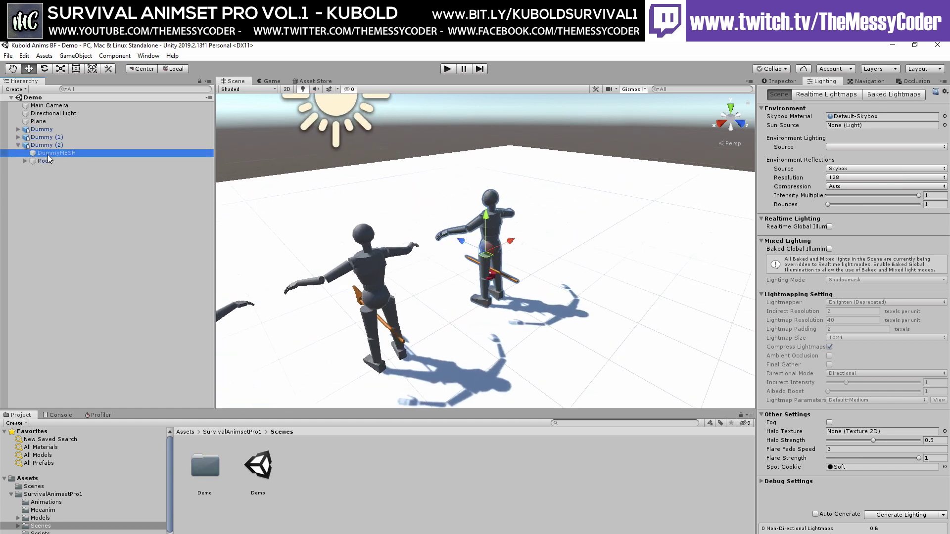
left_click(31, 162)
left_click(25, 162)
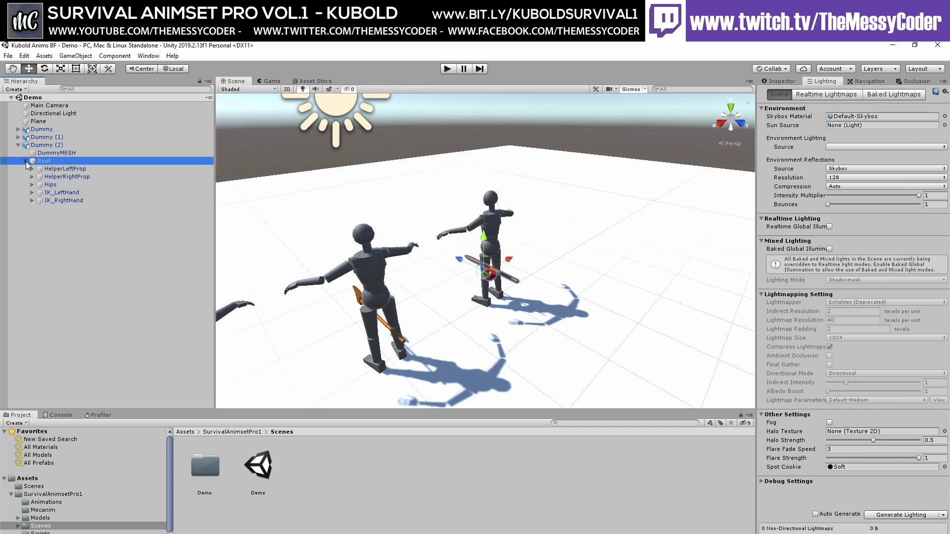
Expand IK_LeftHand under Root and examine its IK_LeftOffset child close up in the scene
left_click(56, 193)
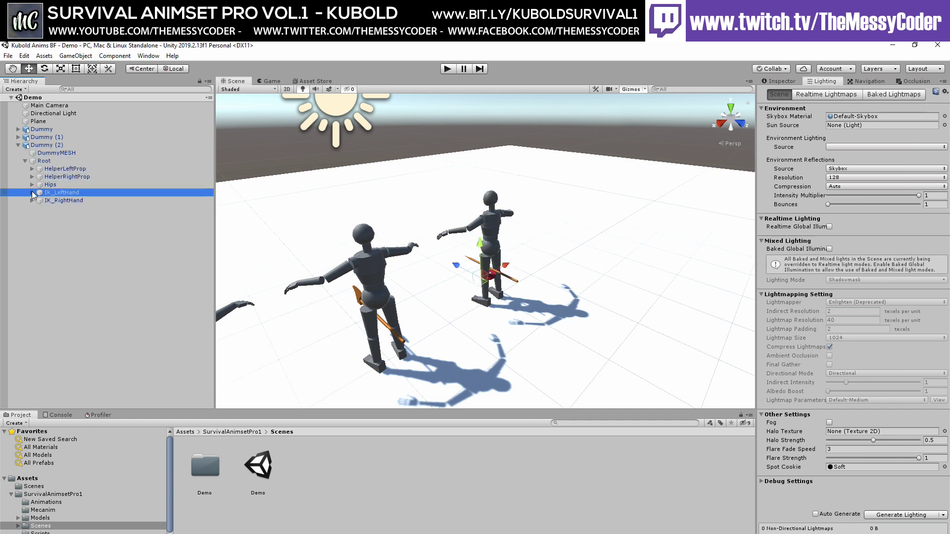
left_click(32, 193)
left_click(59, 201)
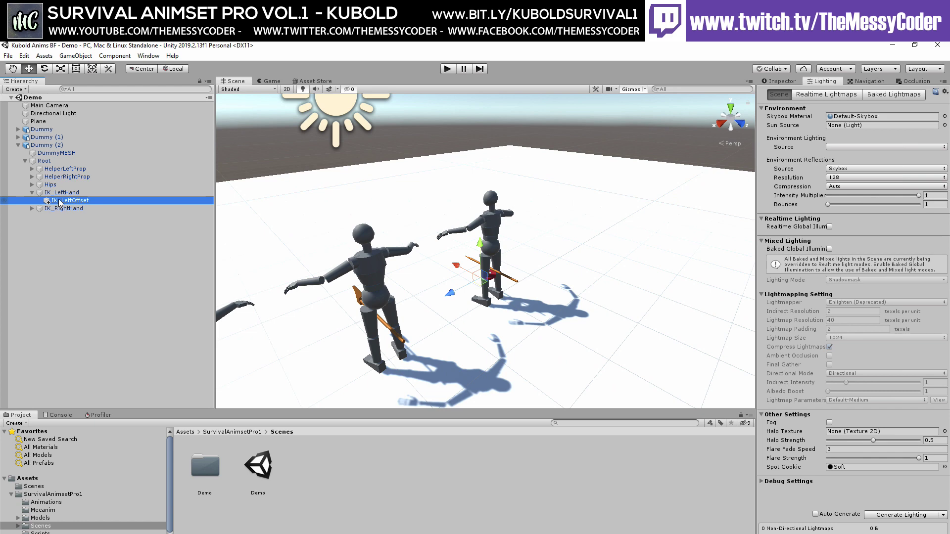
key("f")
scroll(409, 309, "up", 3)
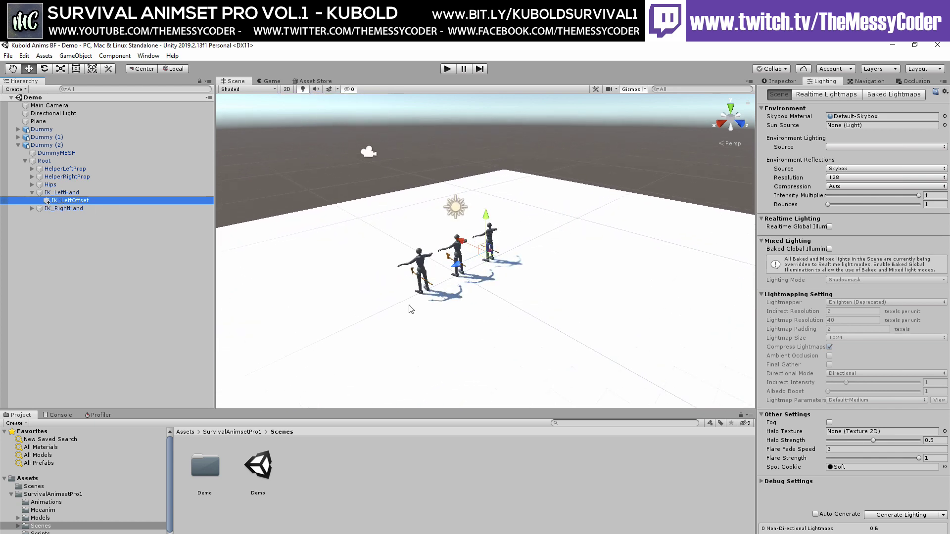
scroll(408, 310, "up", 10)
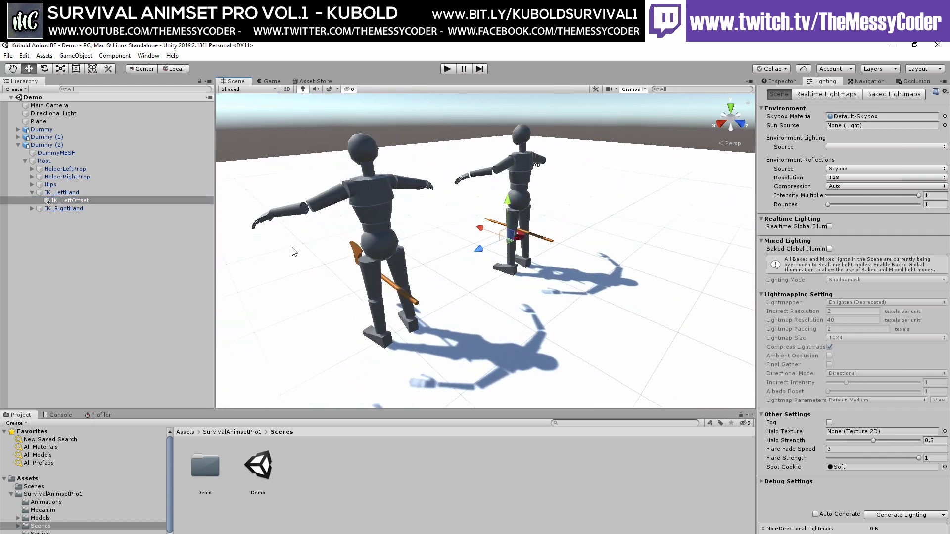
Expand IK_RightHand to reveal IK_RightOffset, and examine the right-hand IK object from the front of the dummy
left_click(32, 209)
left_click(59, 216)
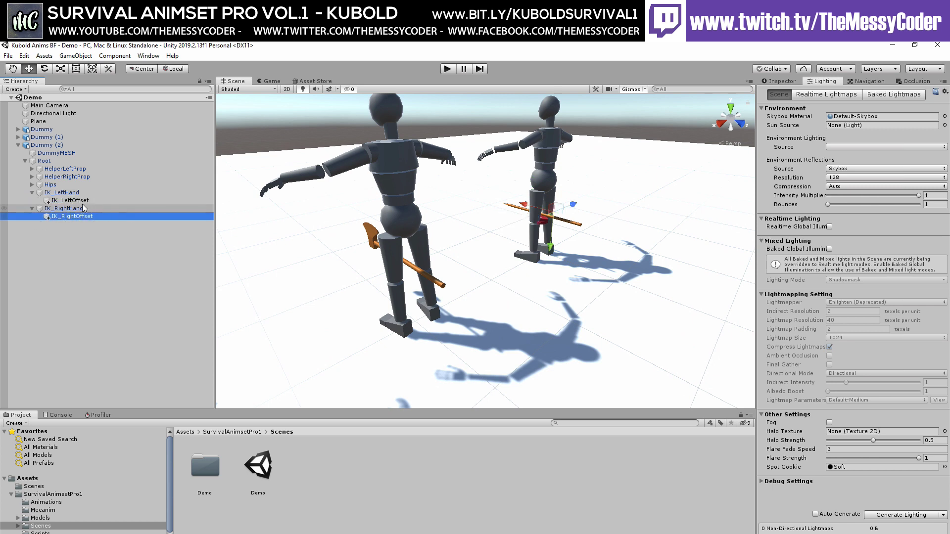
left_click(80, 210)
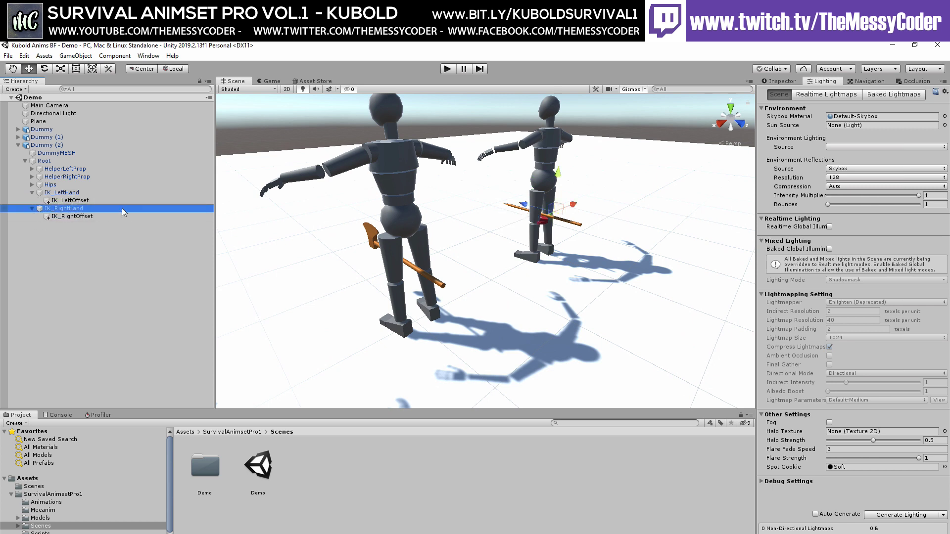
middle_click_drag(597, 248, 398, 292)
mouse_move(398, 293)
left_mouse_down("alt")
mouse_move(519, 265)
mouse_move(436, 280)
mouse_move(396, 274)
left_mouse_up("alt")
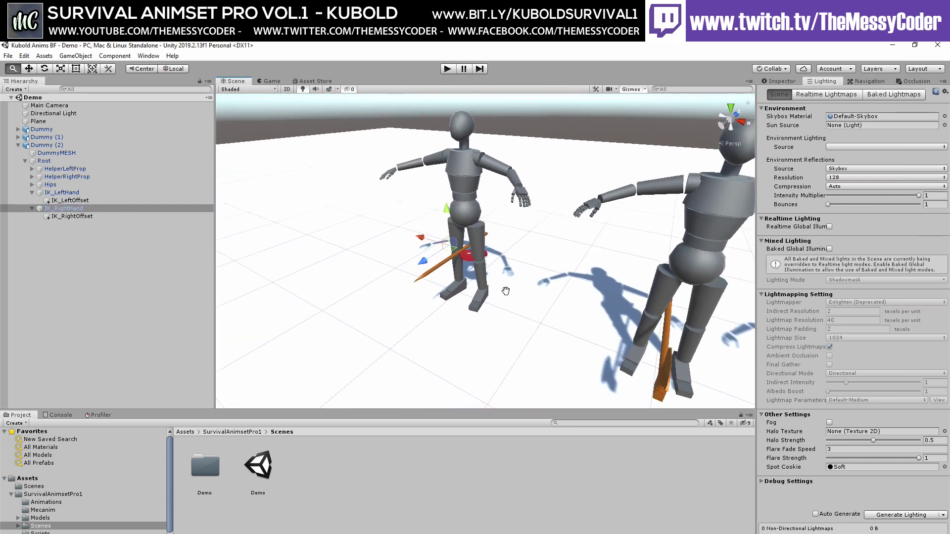
Examine the properties of IK_RightHand and IK_LeftHand, and the Animator and IK Control components on Dummy (2)
left_click(780, 81)
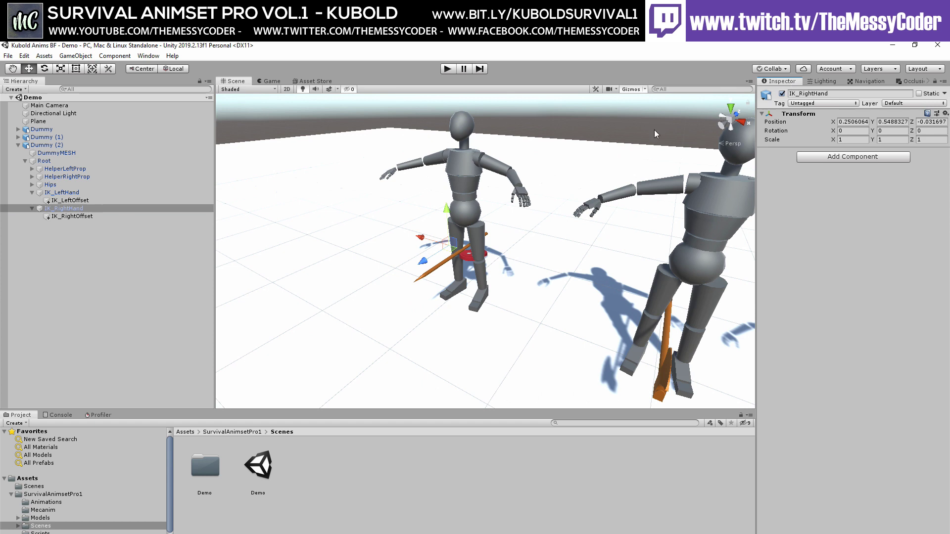
left_click(69, 193)
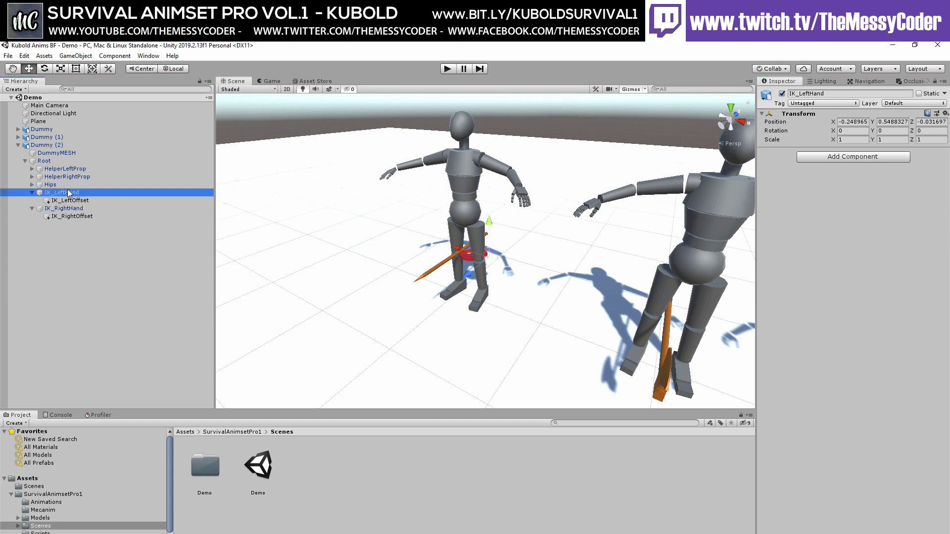
left_click(69, 145)
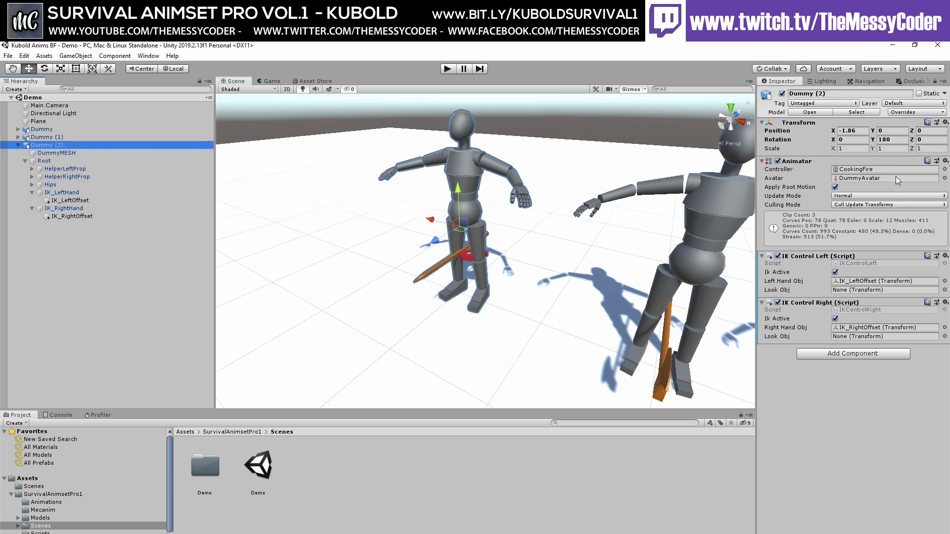
Locate the CookingFire controller assigned to Dummy (2) in the project and open its state graph
left_click(855, 169)
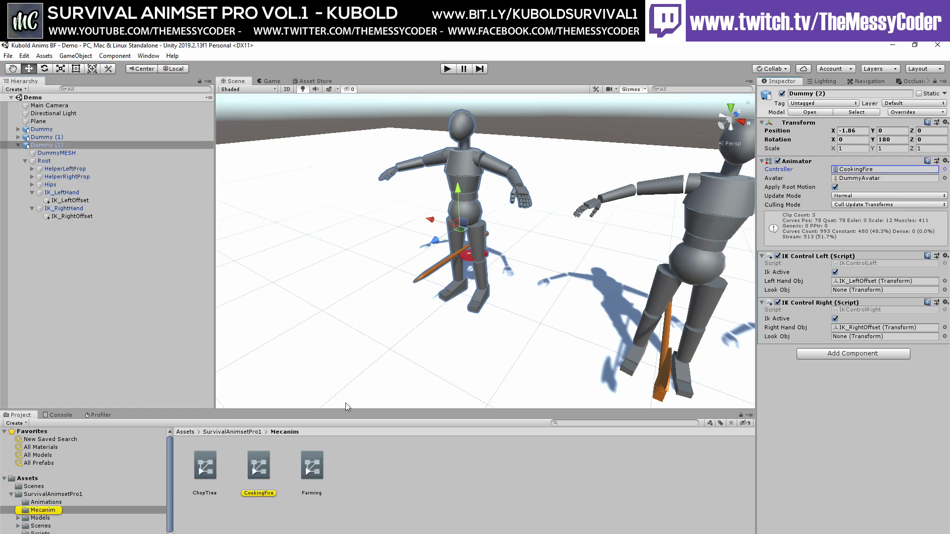
left_click(266, 455)
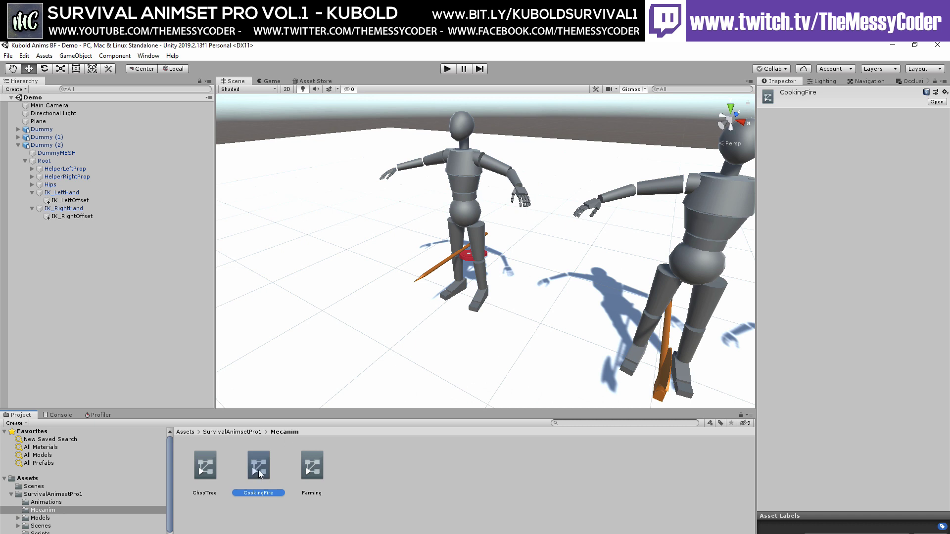
double_click(258, 470)
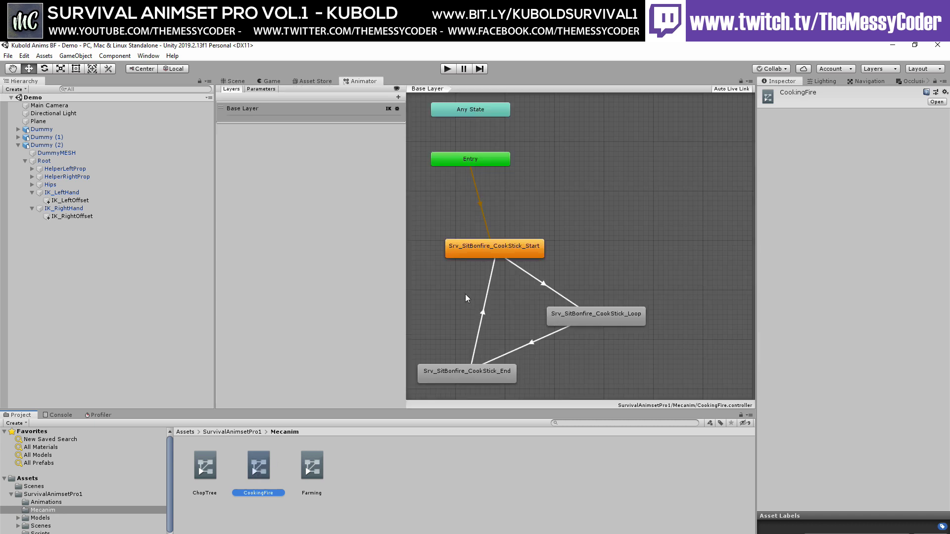
Examine the settings of the CookStick Start, Loop and End states in the CookingFire graph
left_click(497, 252)
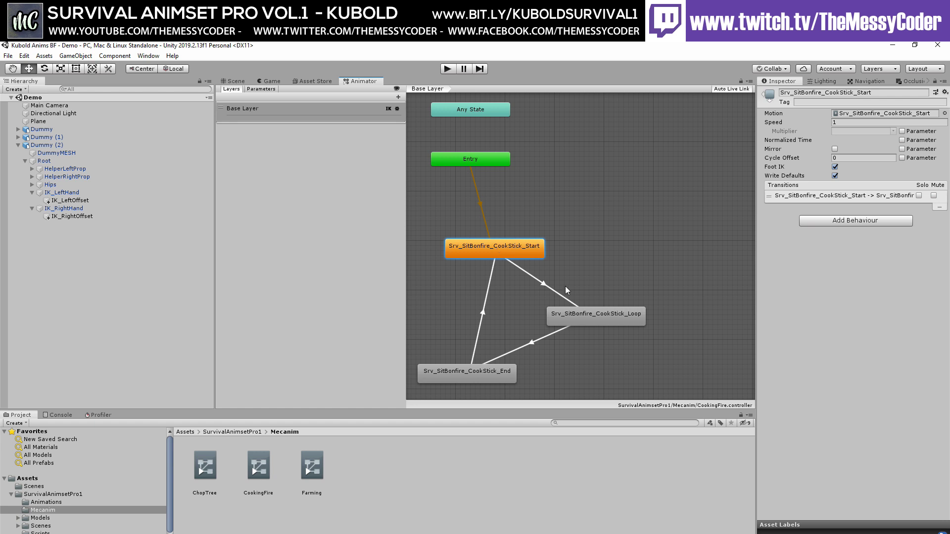
left_click(609, 324)
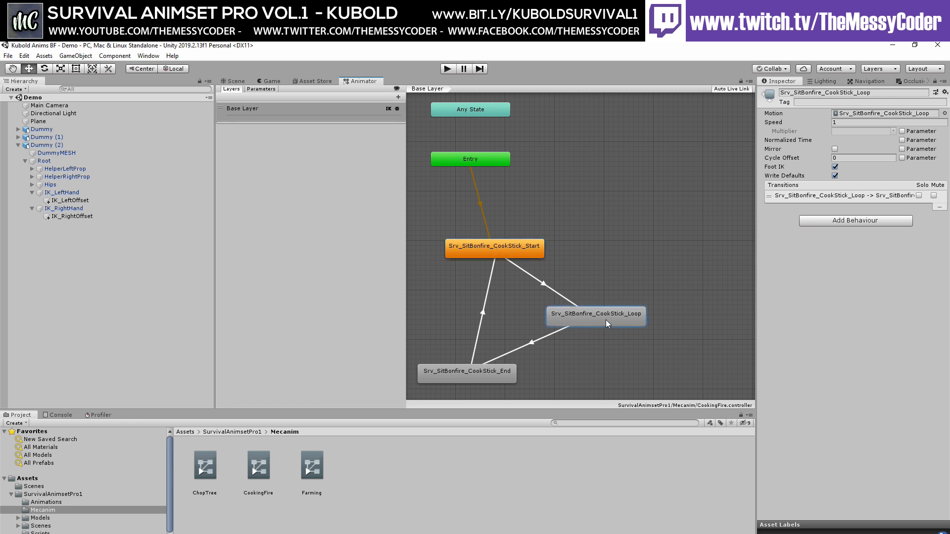
left_click(500, 374)
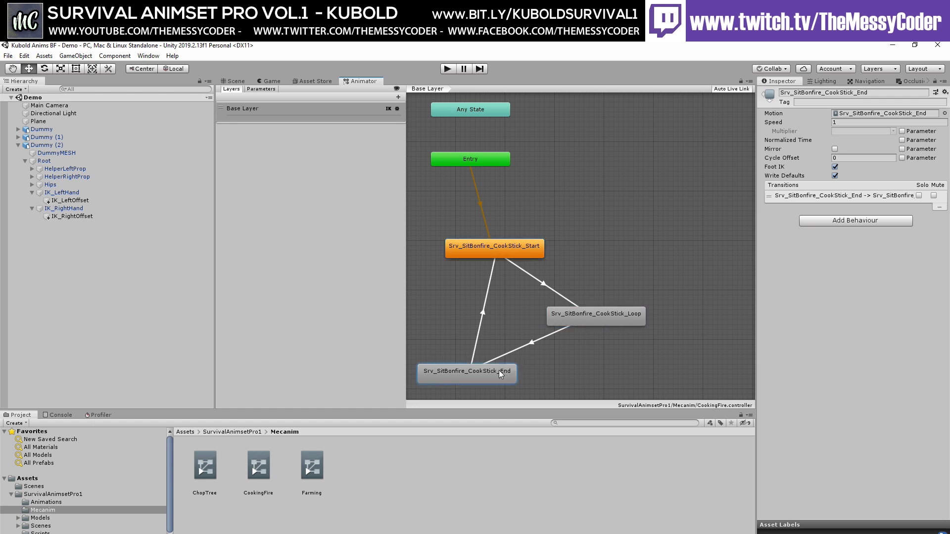
left_click(500, 250)
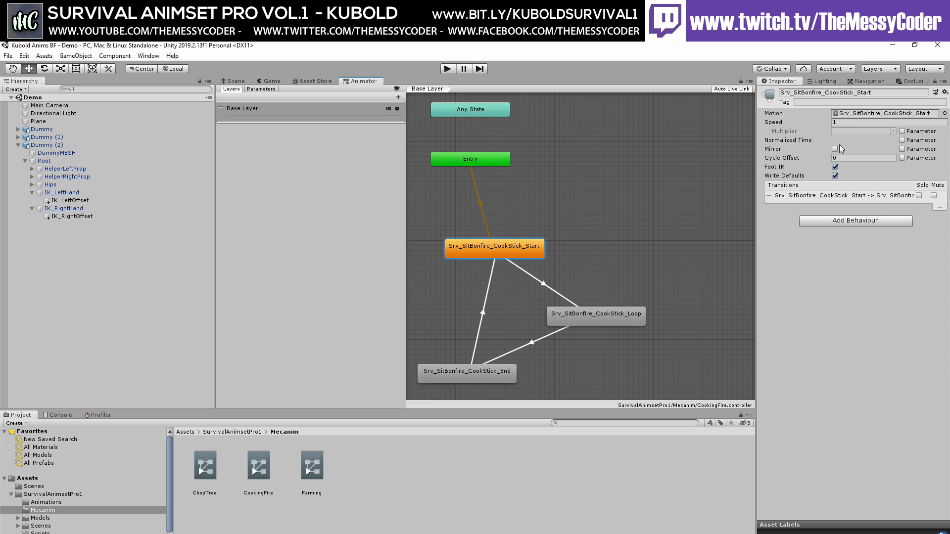
Locate the Srv_SitBonfire_CookStick_Start motion clip in the project and play it in an enlarged animation preview
left_click(855, 114)
left_click(548, 483)
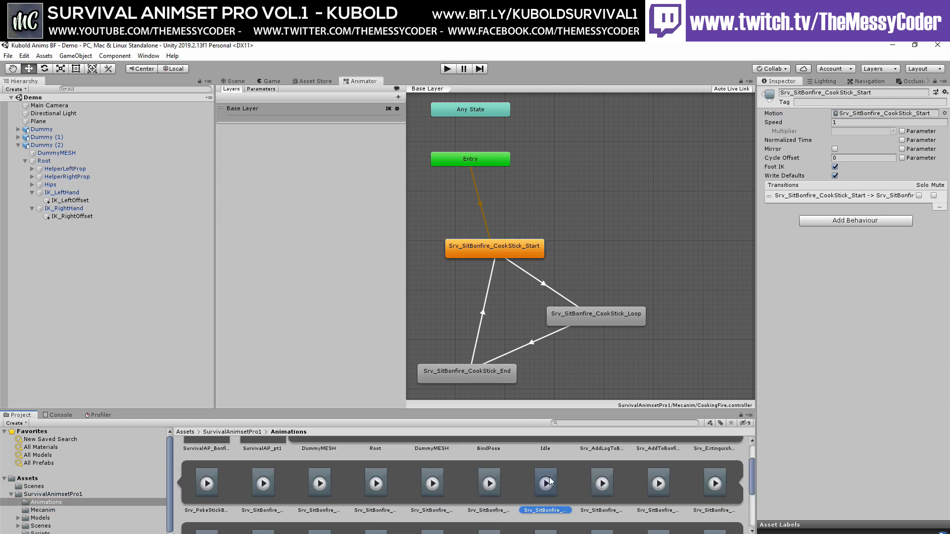
left_click_drag(825, 462, 798, 229)
left_click(766, 215)
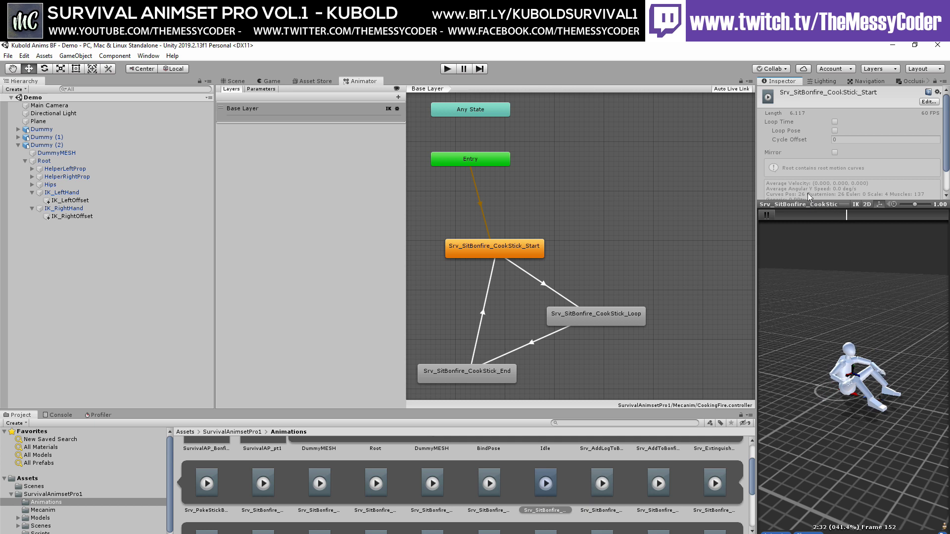
left_click_drag(772, 205, 772, 360)
Enlarge the project browser area to show more clips in the Animations folder at once
left_click(512, 257)
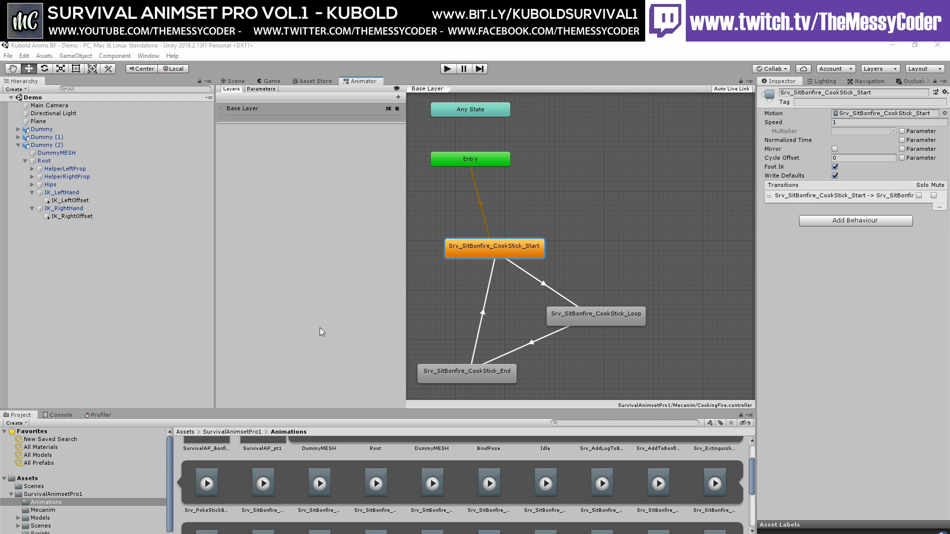
left_click(173, 330)
left_click_drag(179, 406, 175, 251)
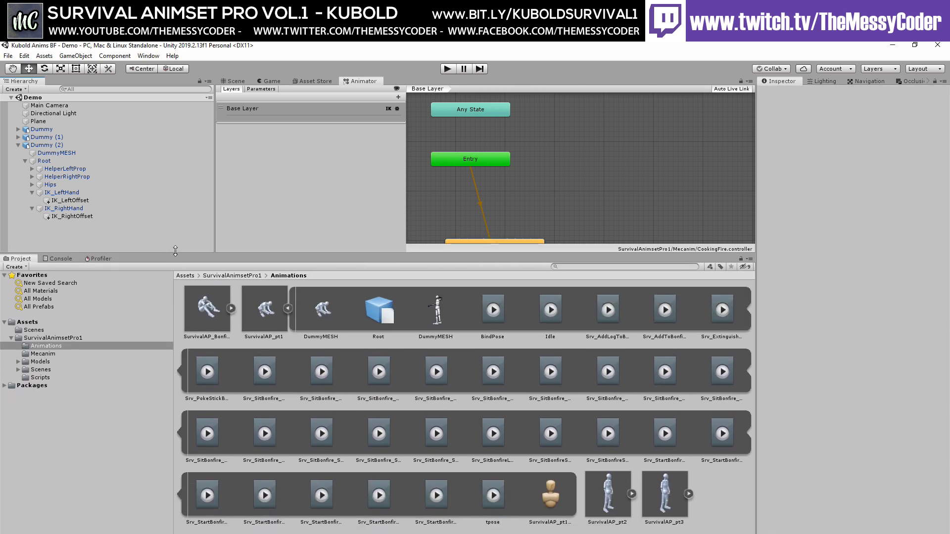
Preview the BindPose clip from the Animations folder, and collapse the preview
left_click(494, 312)
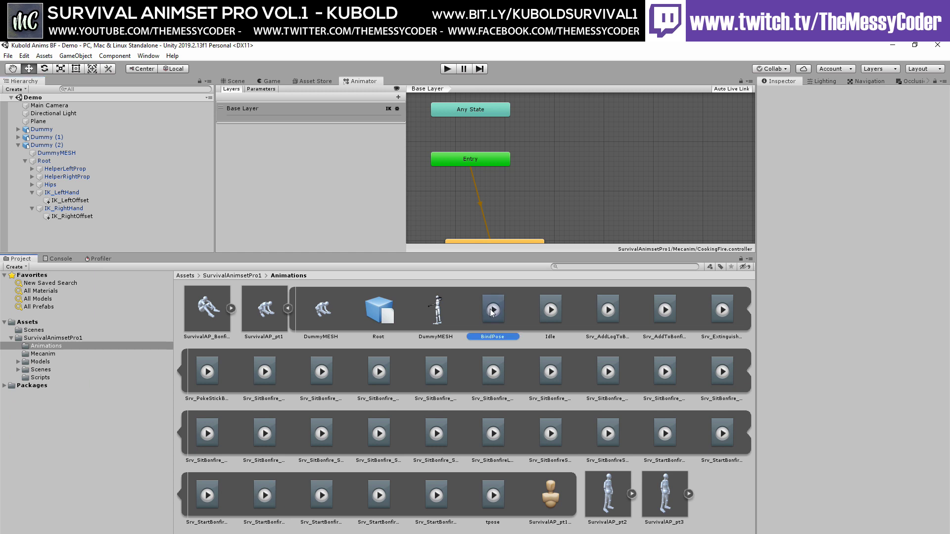
left_click(769, 373)
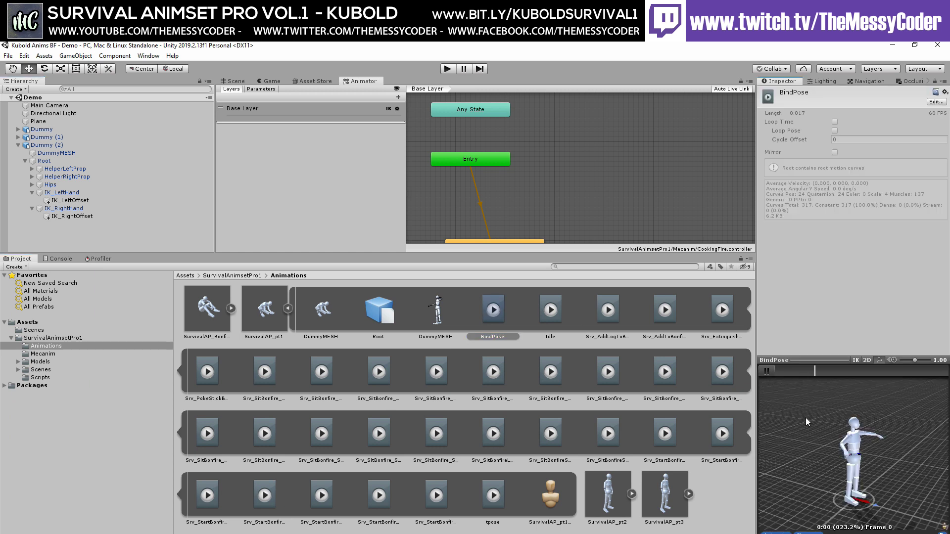
left_click(767, 361)
Select the Idle clip, expand its animation preview and play it
left_click(563, 304)
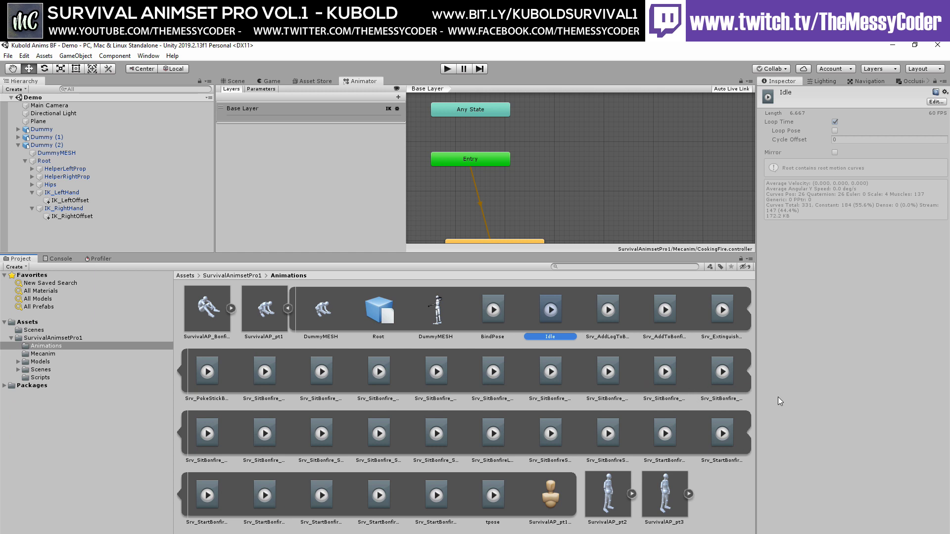
left_click_drag(815, 532, 801, 259)
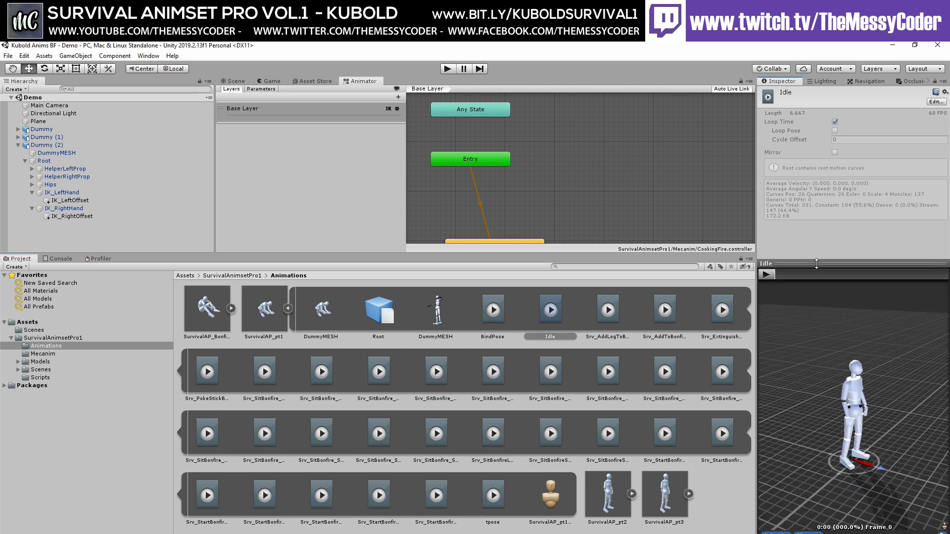
left_click(766, 270)
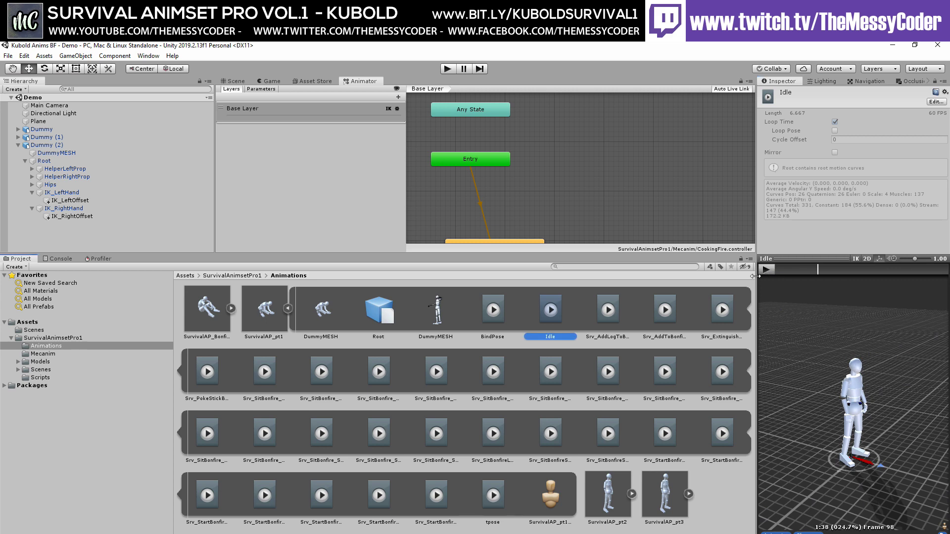
Widen the animation preview area and play the Srv_AddLogToBonfire clip in it
left_click_drag(754, 276, 504, 289)
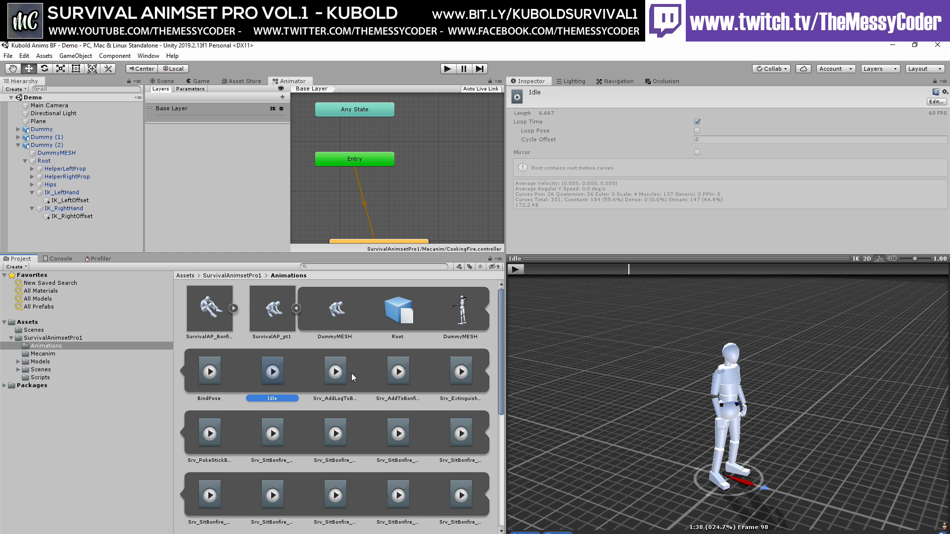
left_click(336, 375)
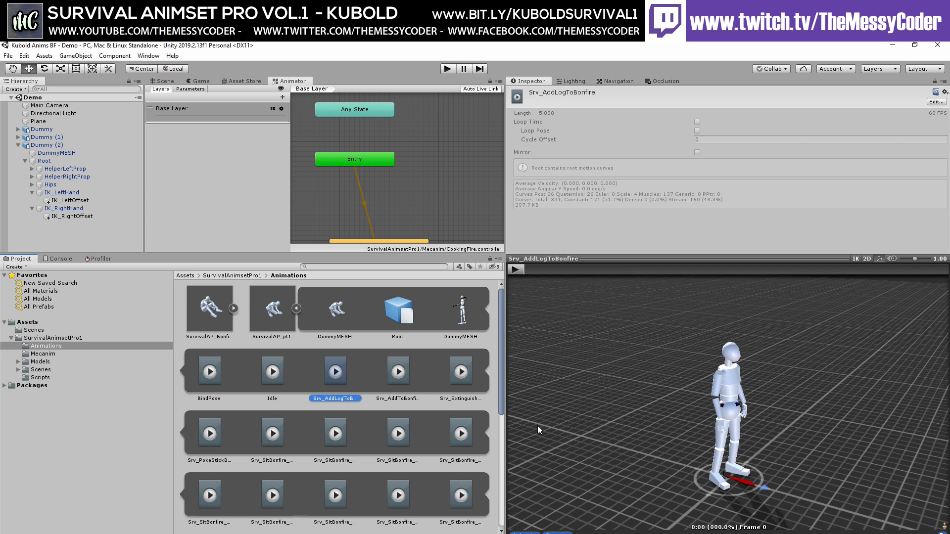
left_click(515, 269)
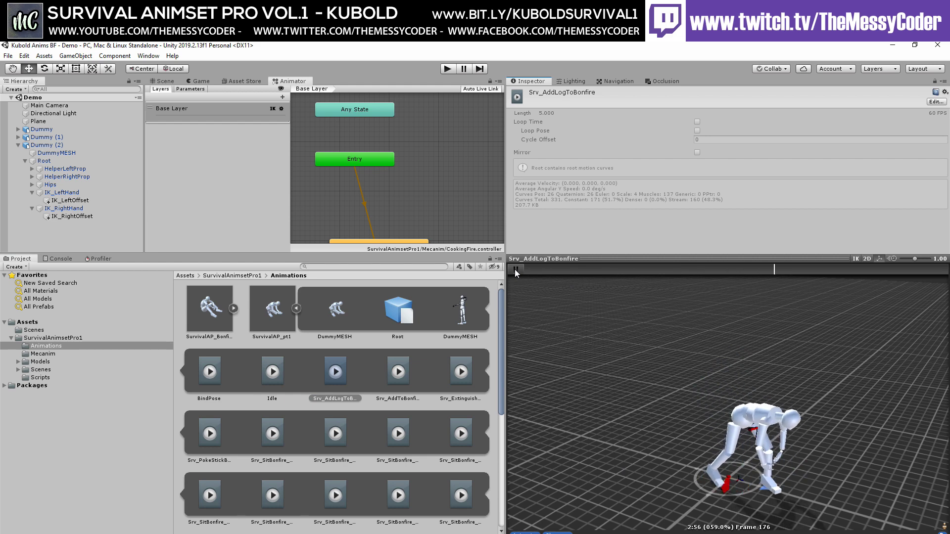
Play the Srv_AddToBonfire and Srv_ExtinguishBonfire clips in the animation preview
left_click(408, 365)
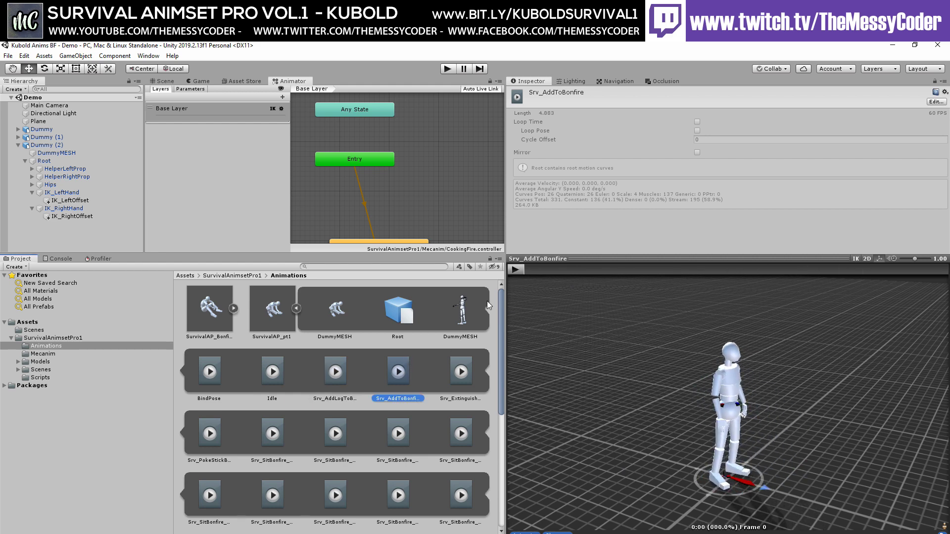
left_click(514, 270)
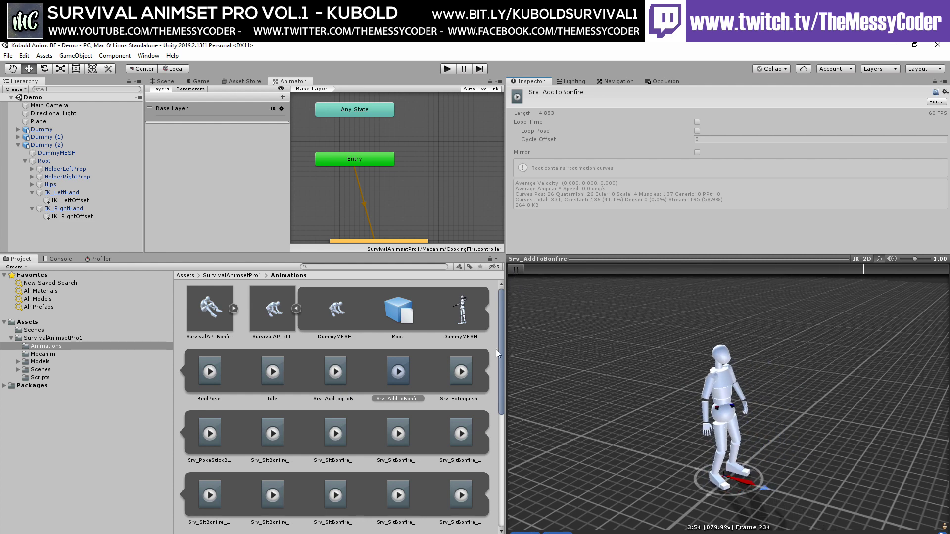
left_click(461, 373)
left_click(519, 272)
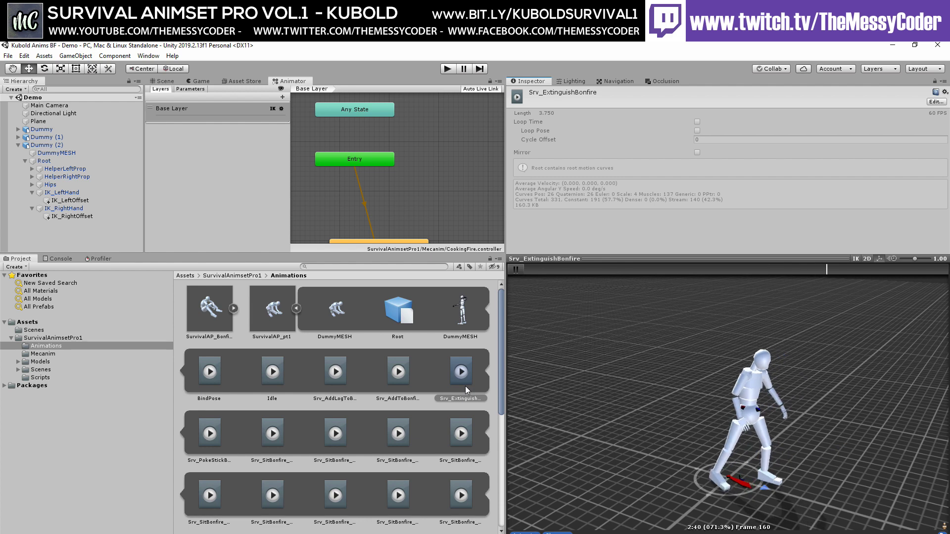
Play the Srv_PokeStickBonfire and Srv_SitBonfire_AddWood clips in the animation preview
left_click(208, 438)
left_click(514, 269)
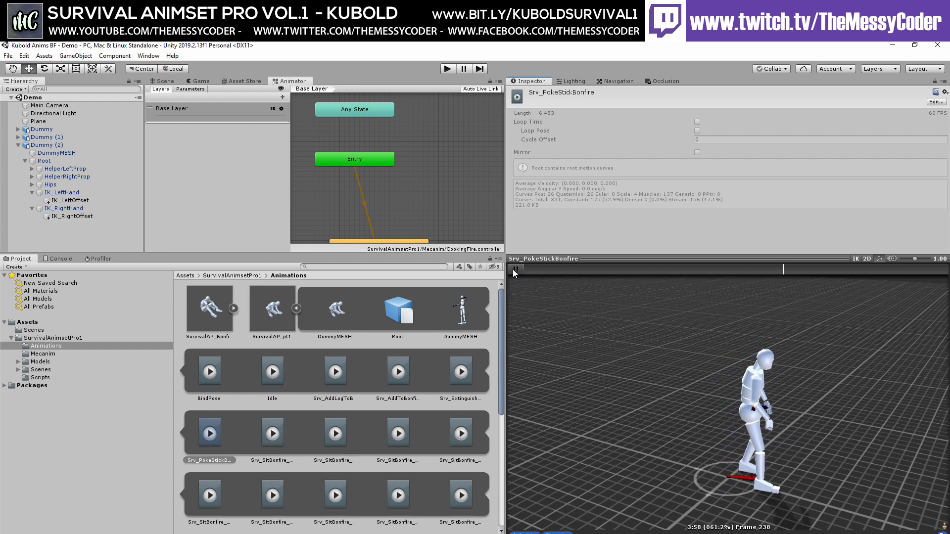
left_click(281, 435)
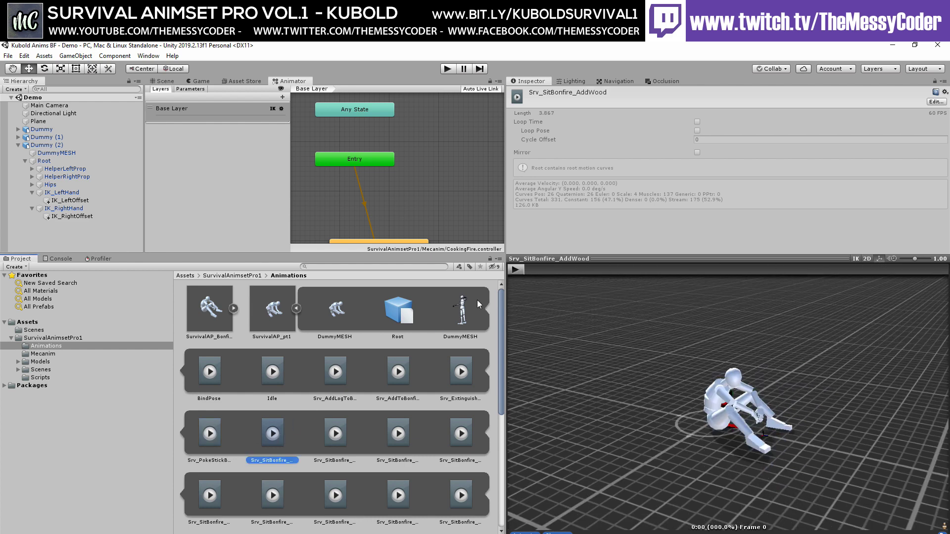
left_click(515, 270)
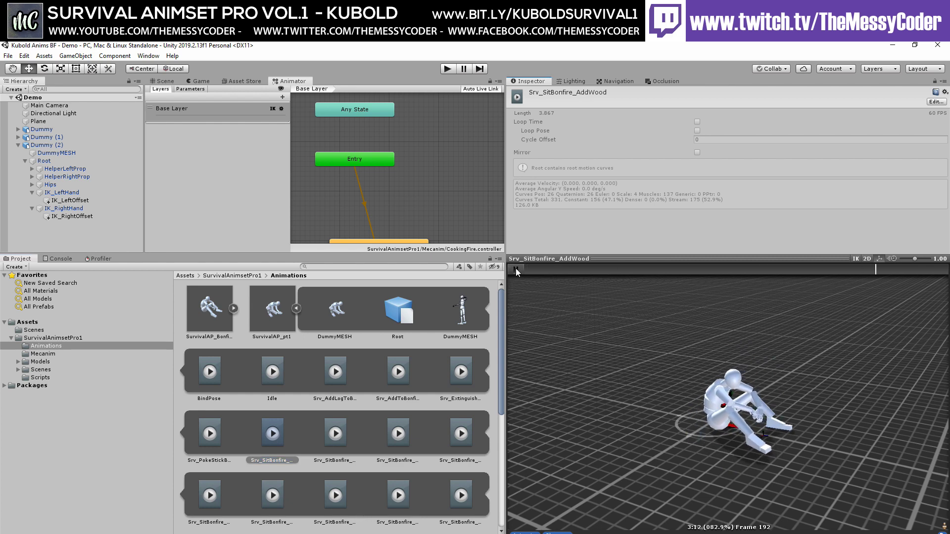
Play the Srv_SitBonfire_BandageArm and Srv_SitBonfire_CookStick_Eat clips in the animation preview
left_click(335, 431)
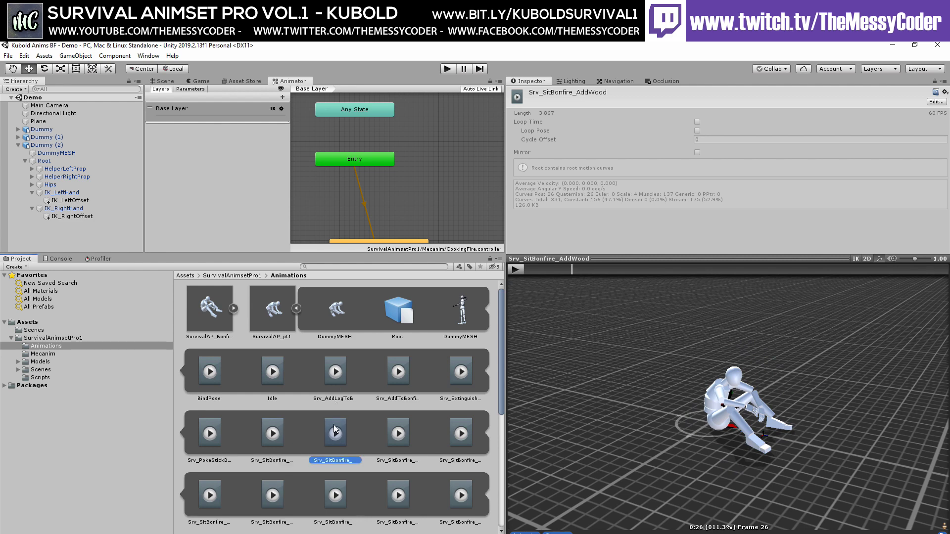
left_click(520, 271)
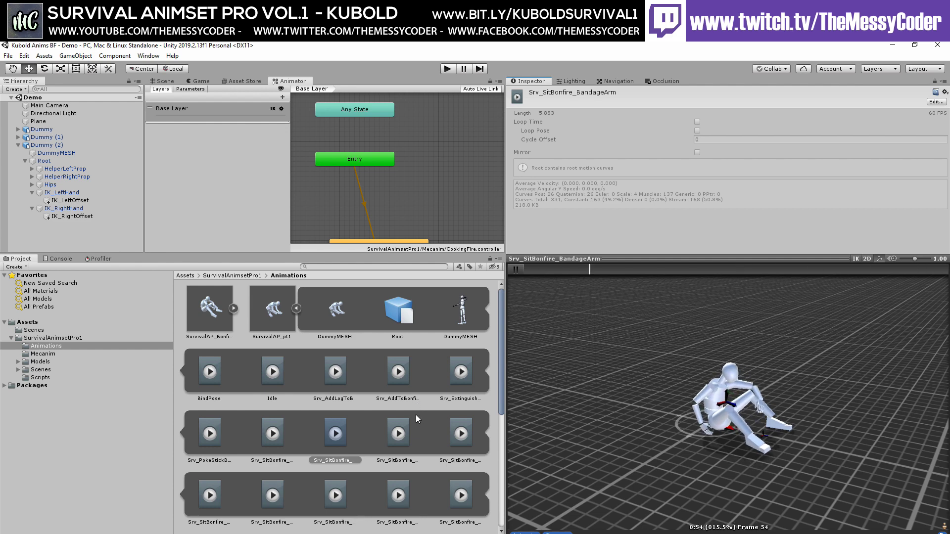
scroll(410, 419, "down", 1)
left_click(400, 402)
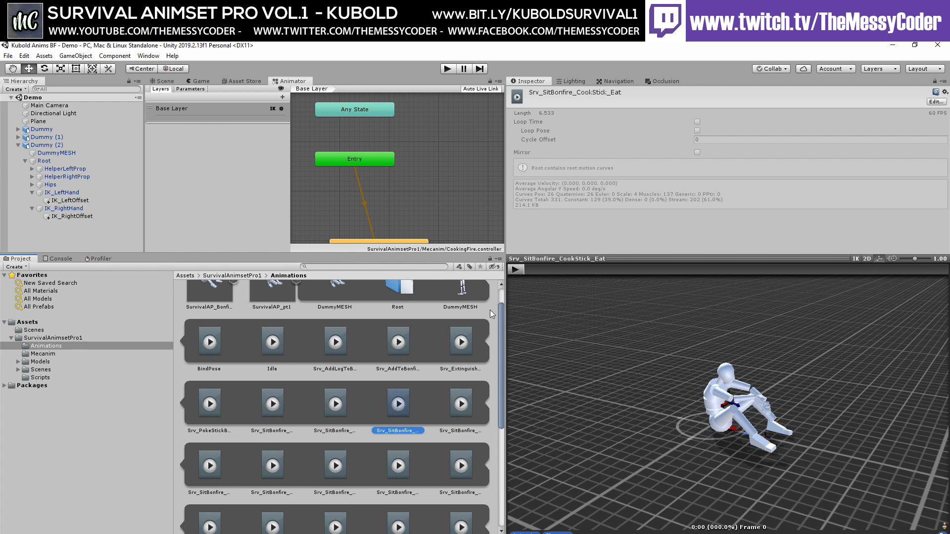
left_click(515, 269)
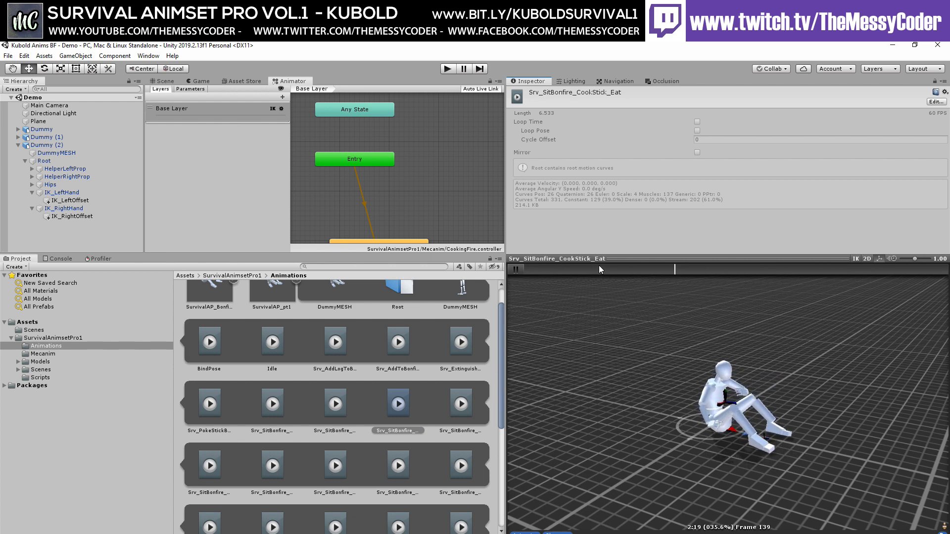
Play the Srv_SitBonfire_CookStick_End and Srv_SitBonfire_CookStick_Loop clips, and pause the loop preview
scroll(446, 459, "down", 5)
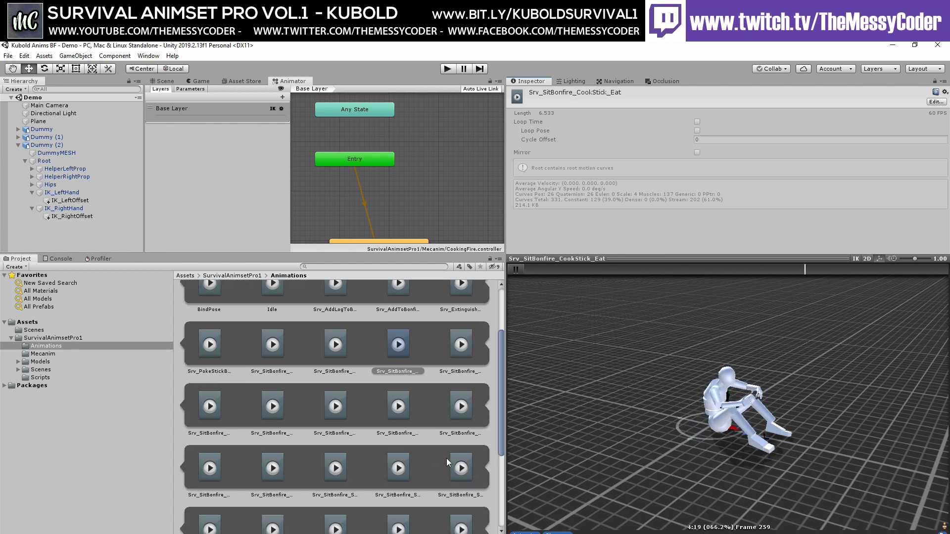
scroll(444, 459, "up", 4)
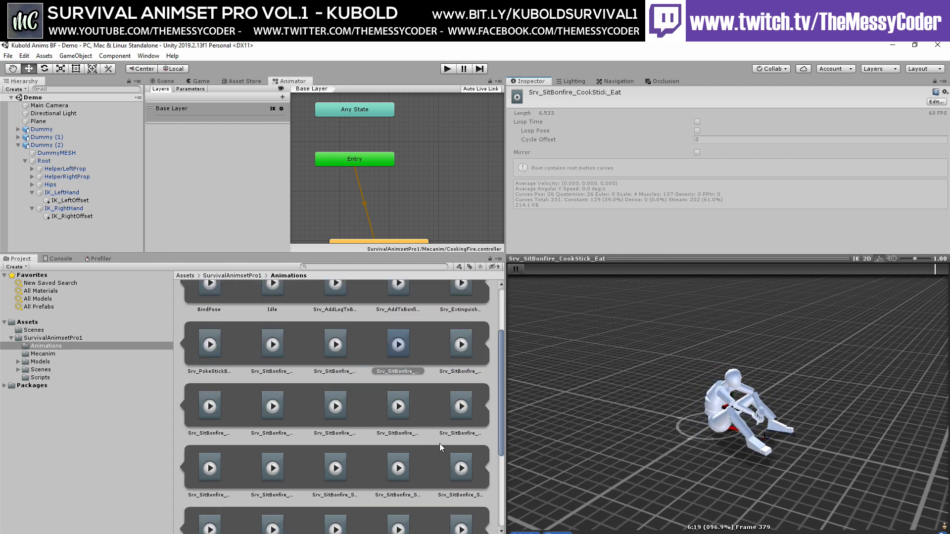
left_click(455, 356)
left_click(516, 270)
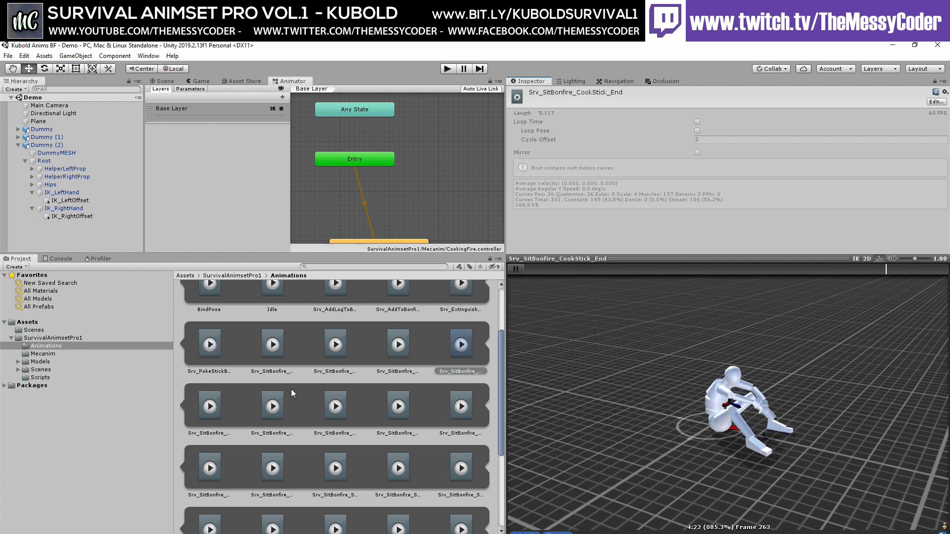
left_click(202, 417)
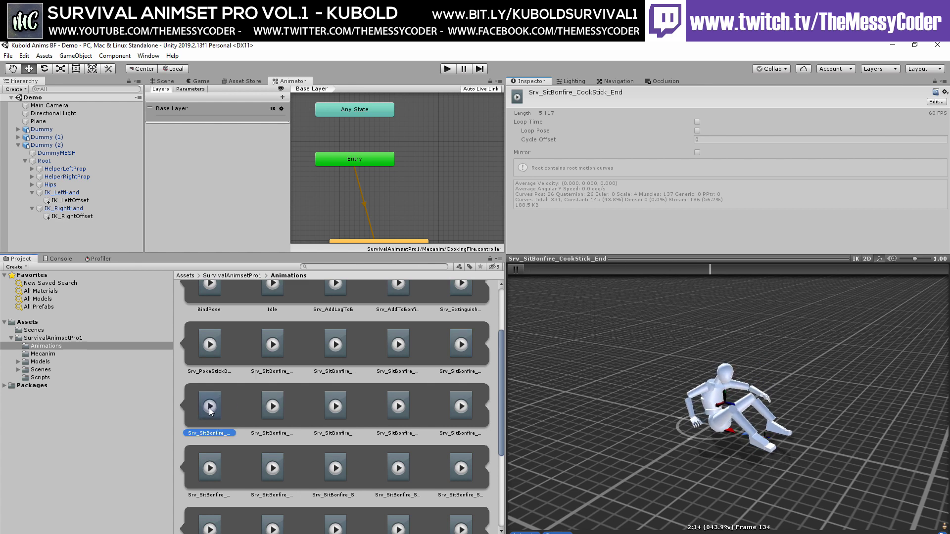
left_click(518, 270)
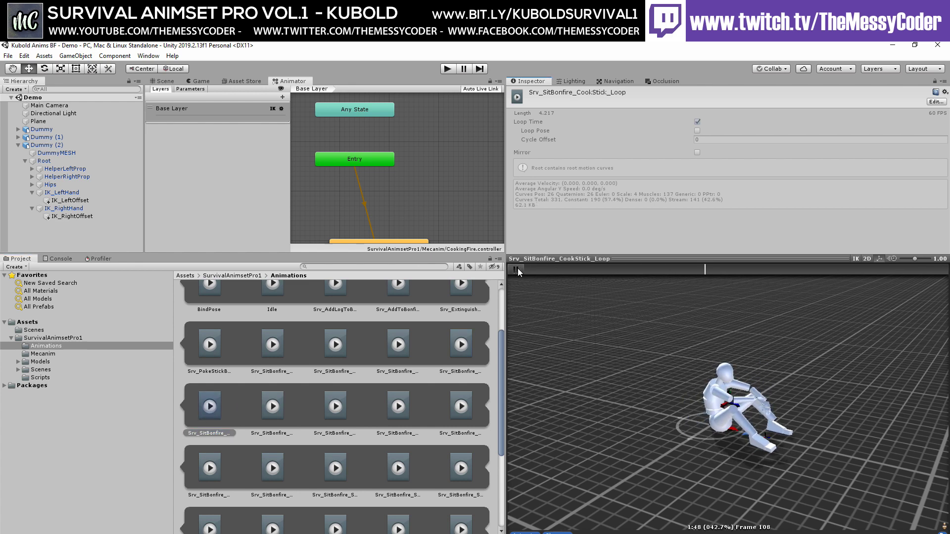
left_click(517, 270)
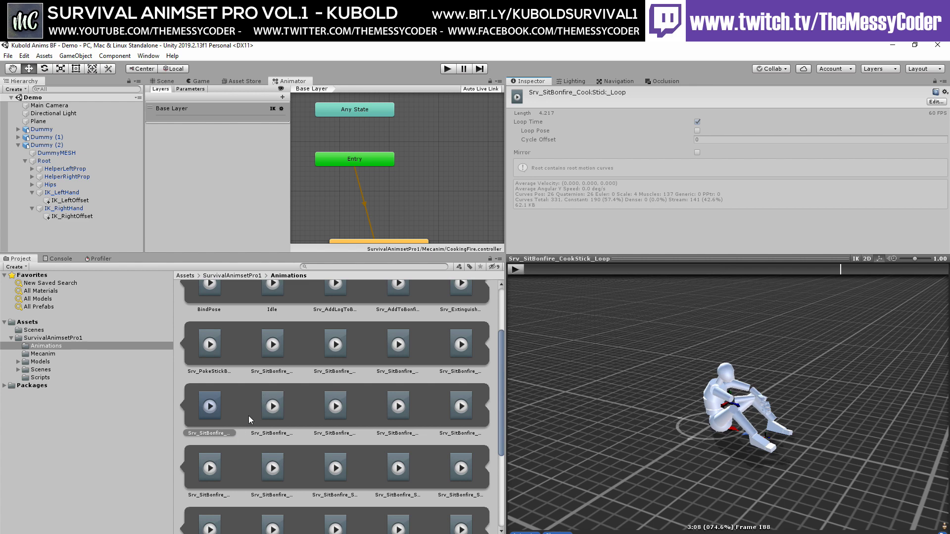
Play the Srv_SitBonfire_CookStick_Start and Srv_SitBonfire_DrinkFromBottle clips, and pause the drinking preview
left_click(271, 411)
left_click(517, 270)
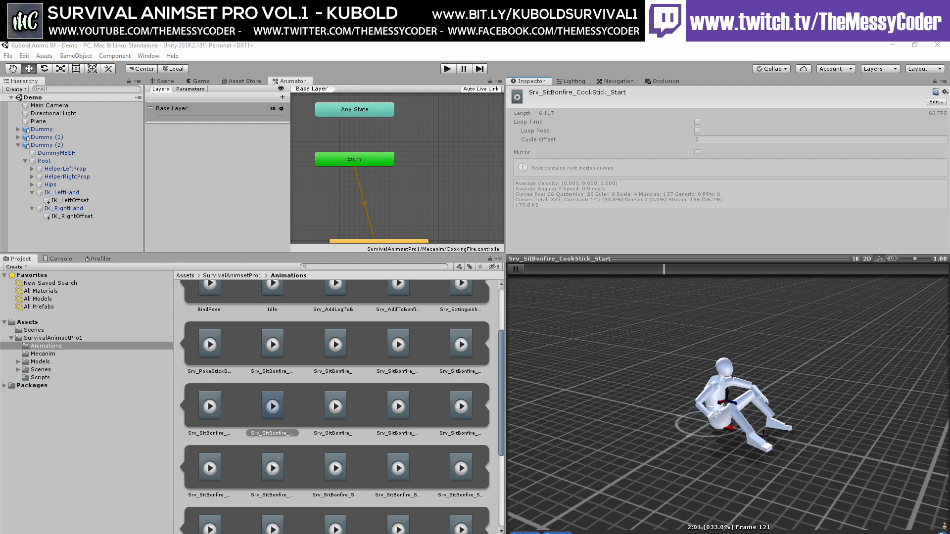
left_click(335, 406)
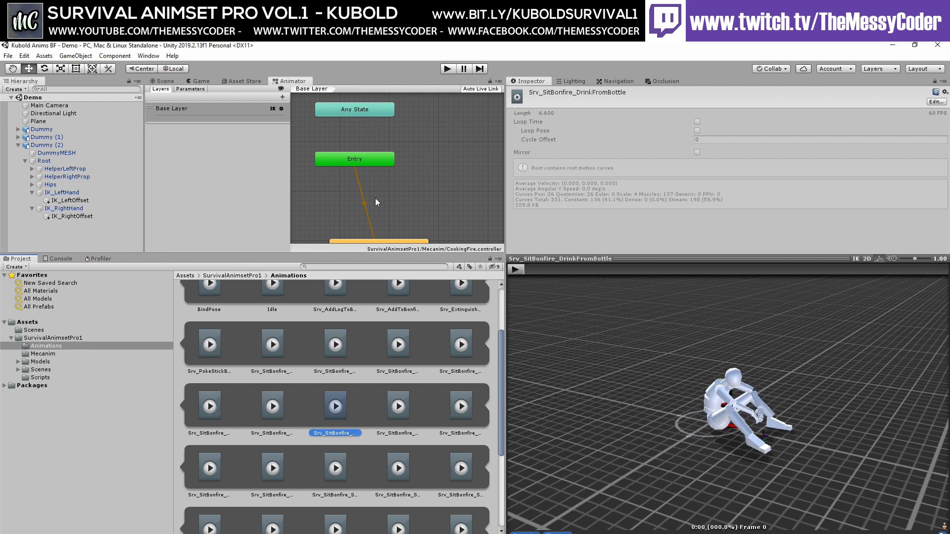
left_click(515, 269)
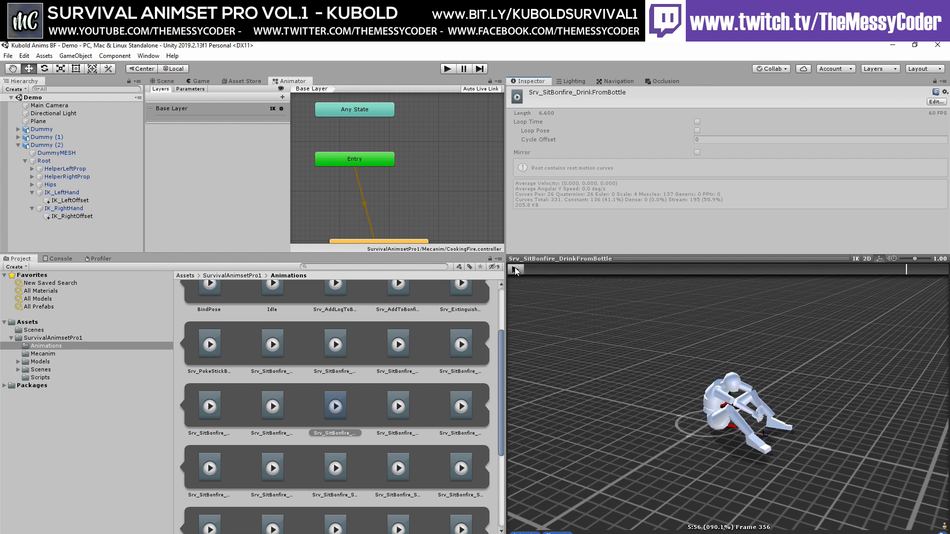
left_click(515, 269)
Look over the remaining clips of SurvivalAP_pt1 and collapse its contents in the Animations folder
scroll(393, 410, "down", 5)
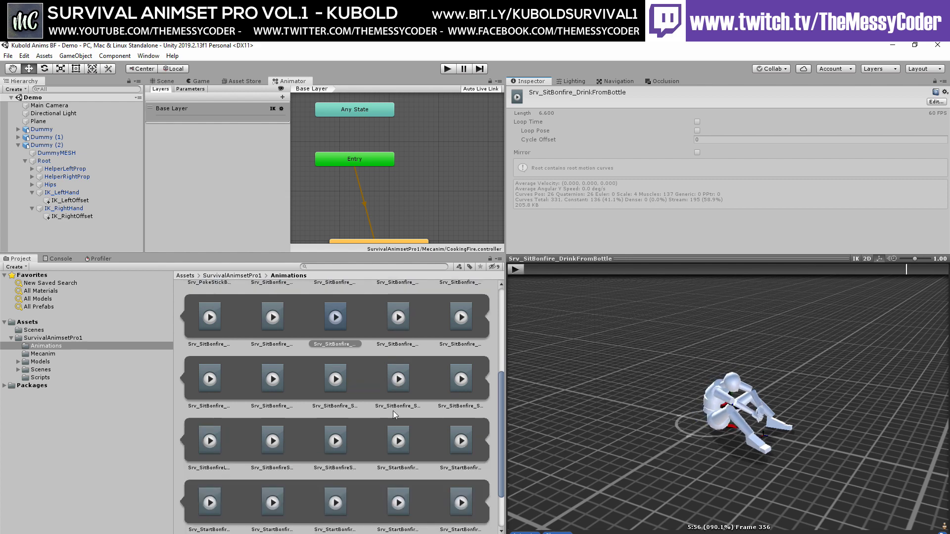
scroll(370, 465, "up", 8)
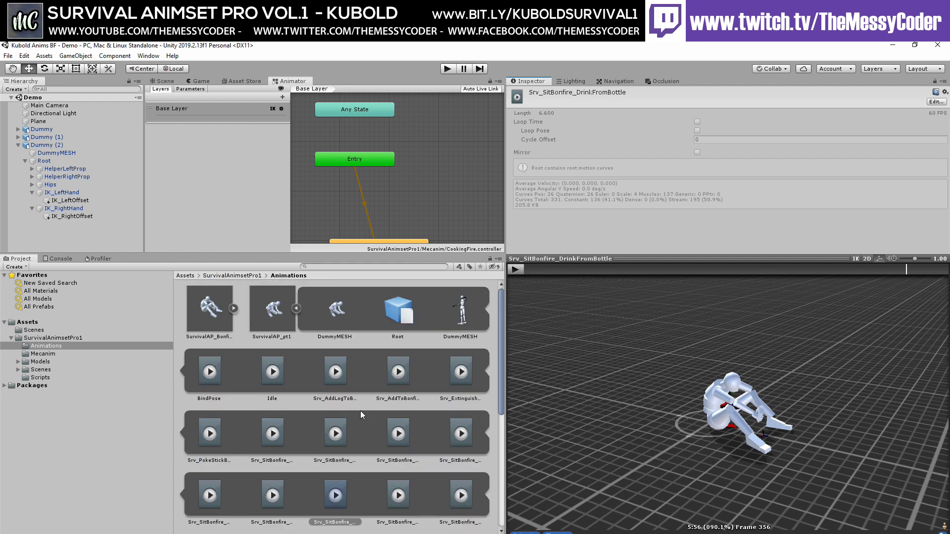
left_click(298, 309)
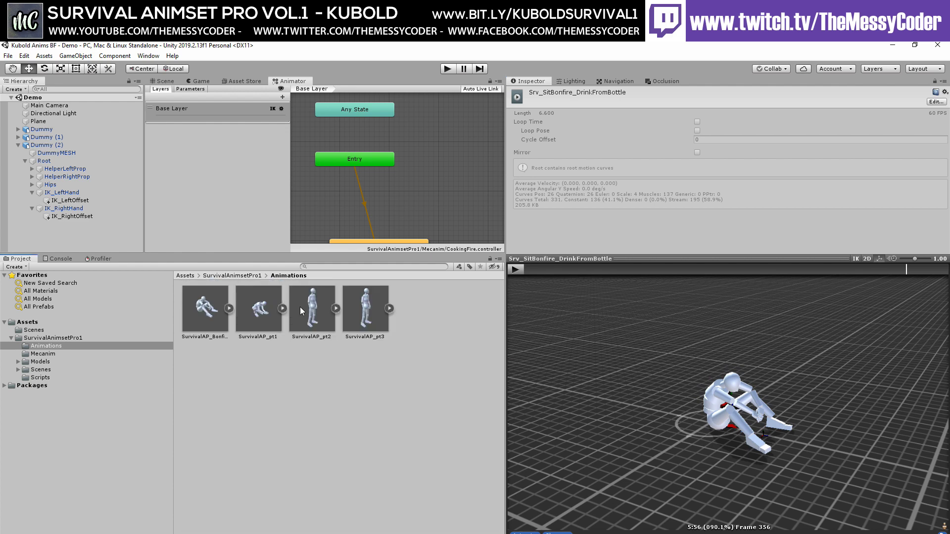
View the SurvivalAP_pt1 and SurvivalAP_BonfireSick models, briefly expanding SurvivalAP_BonfireSick to check its contents
left_click(260, 312)
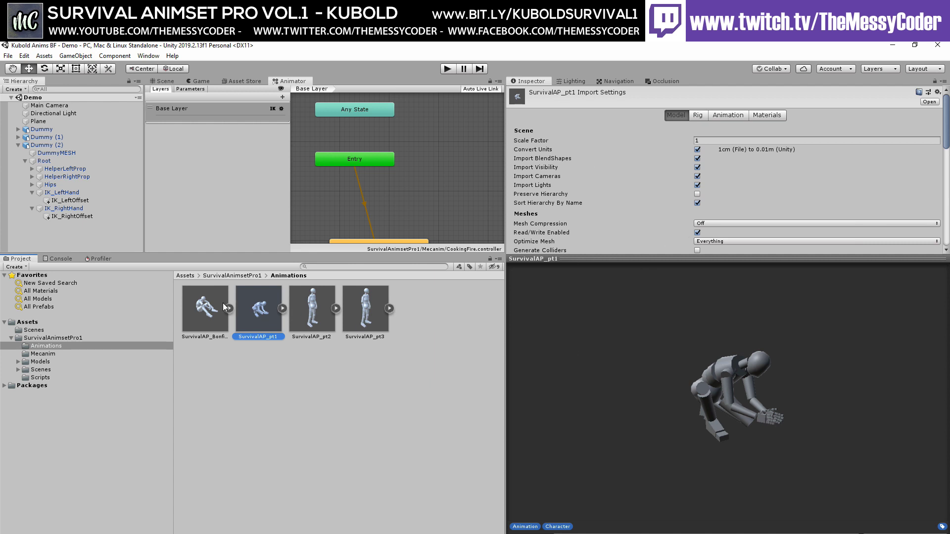
left_click(195, 324)
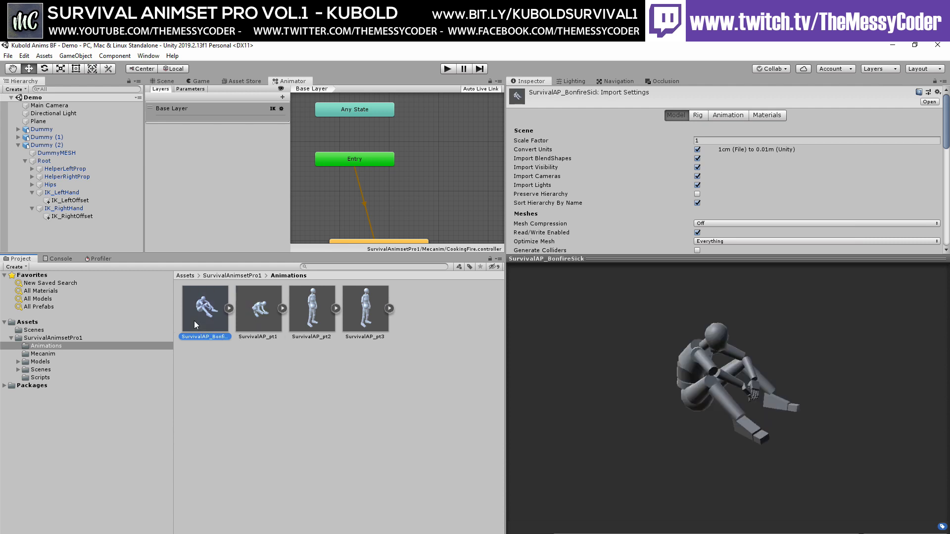
left_click(230, 308)
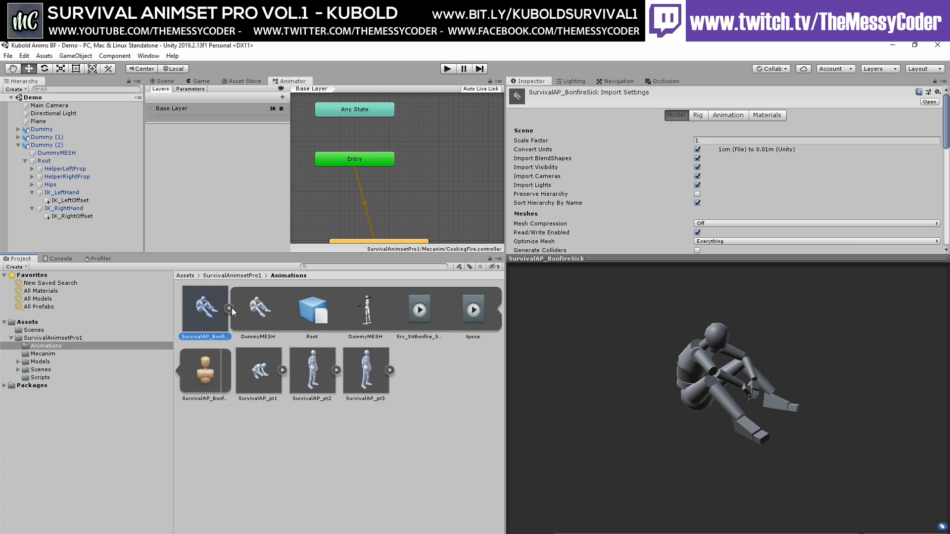
left_click(231, 310)
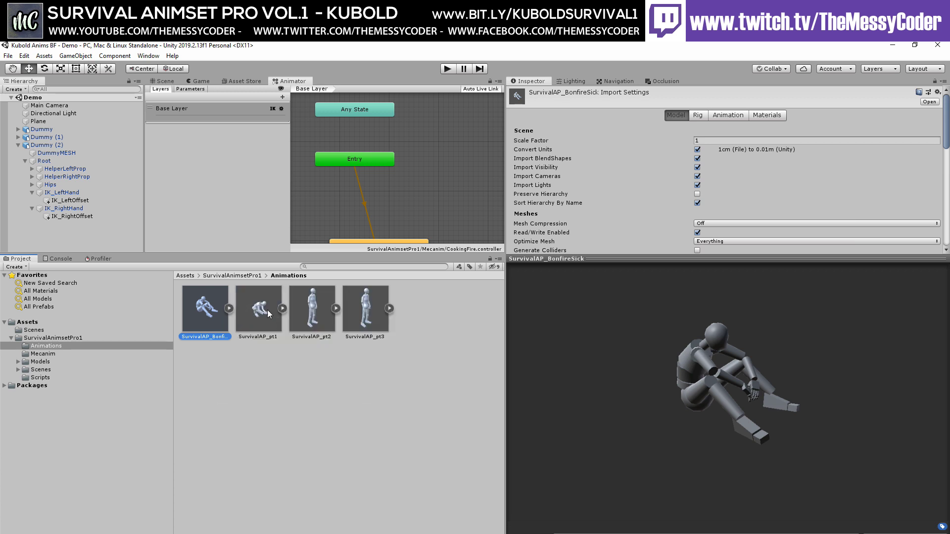
Expand the SurvivalAP_pt1 model and look through the full list of clips it contains
left_click(261, 312)
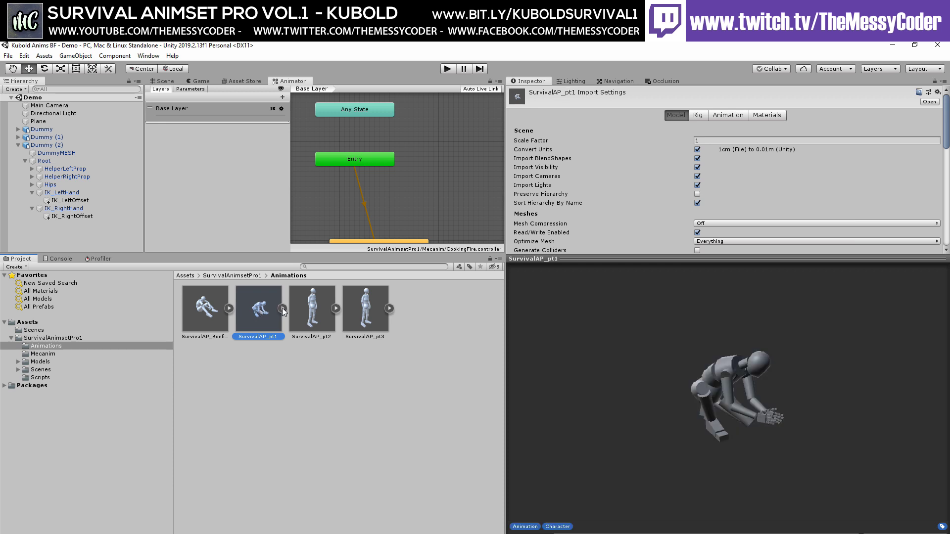
left_click(282, 308)
scroll(316, 369, "down", 2)
scroll(317, 369, "down", 1)
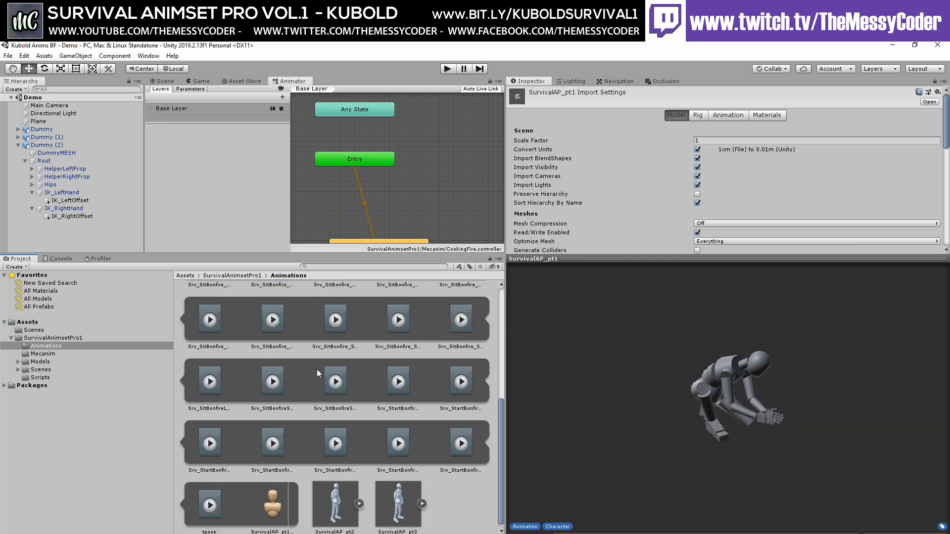
scroll(318, 375, "up", 2)
scroll(319, 376, "down", 1)
scroll(314, 361, "up", 1)
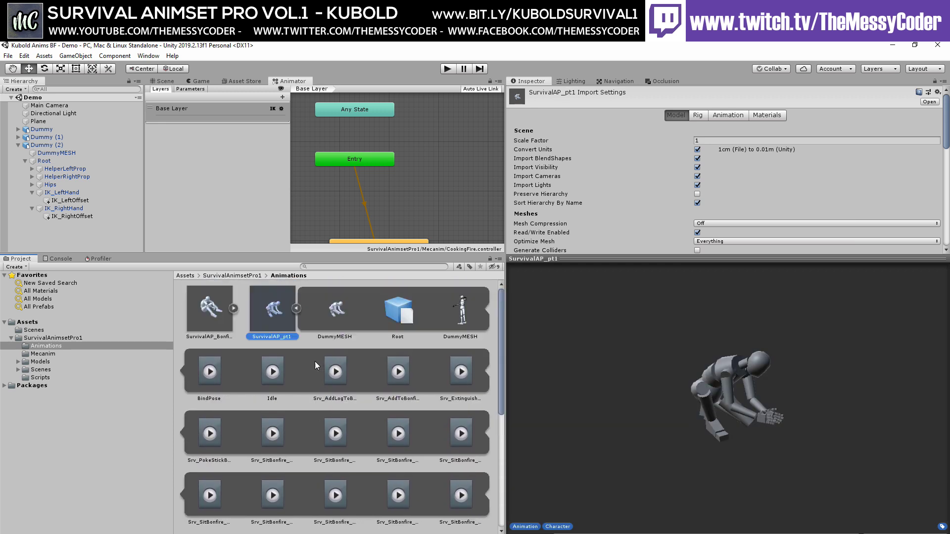
Select the BindPose, Idle, Srv_AddLogToBonfire, Srv_AddToBonfire and Srv_ExtinguishBonfire clips one after another to preview their starting poses
left_click(224, 370)
left_click(272, 371)
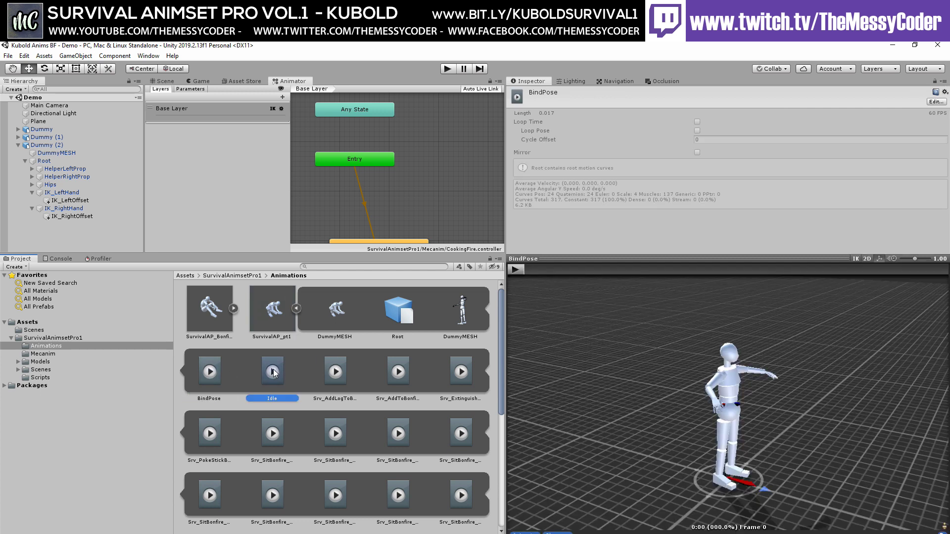
left_click(337, 375)
left_click(398, 372)
left_click(446, 368)
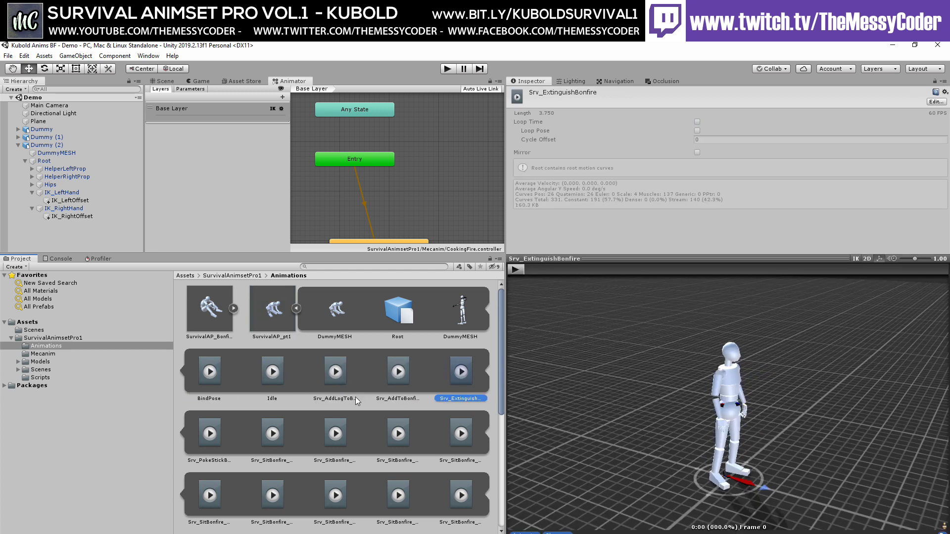
Preview the tpose clip and step backward through the last Srv_StartBonfire clips, including Srv_StartBonfire_Spark, to Srv_StartBonfire_Lighter
scroll(355, 398, "down", 2)
left_click(216, 500)
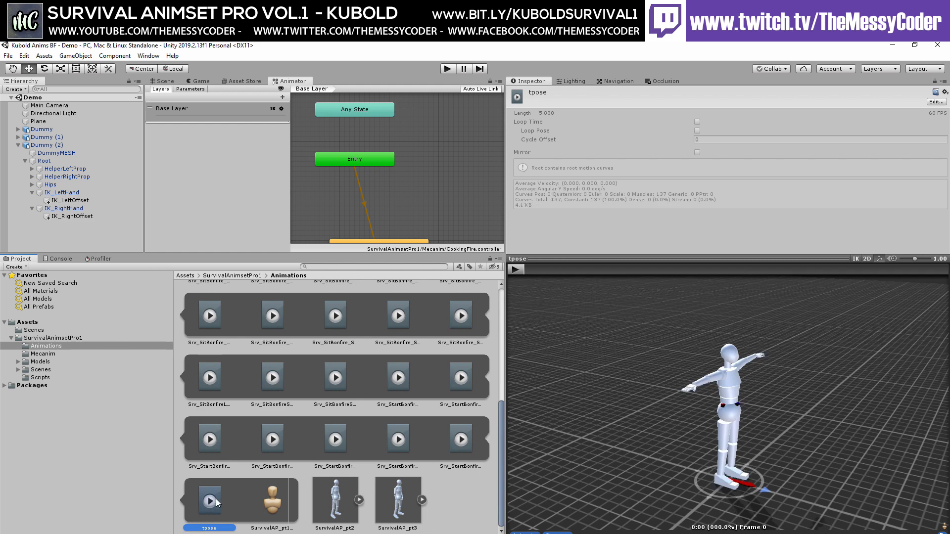
left_click(450, 448)
left_click(403, 436)
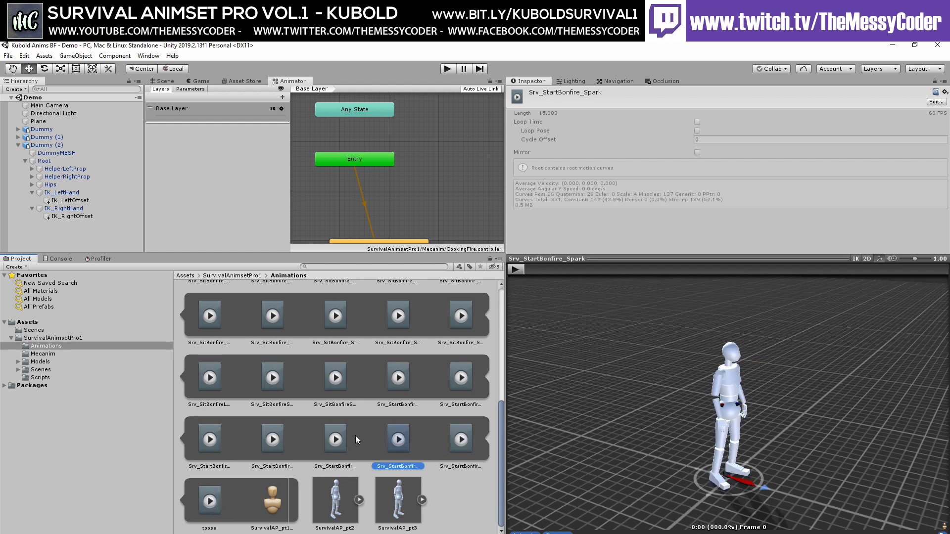
left_click(353, 435)
left_click(289, 435)
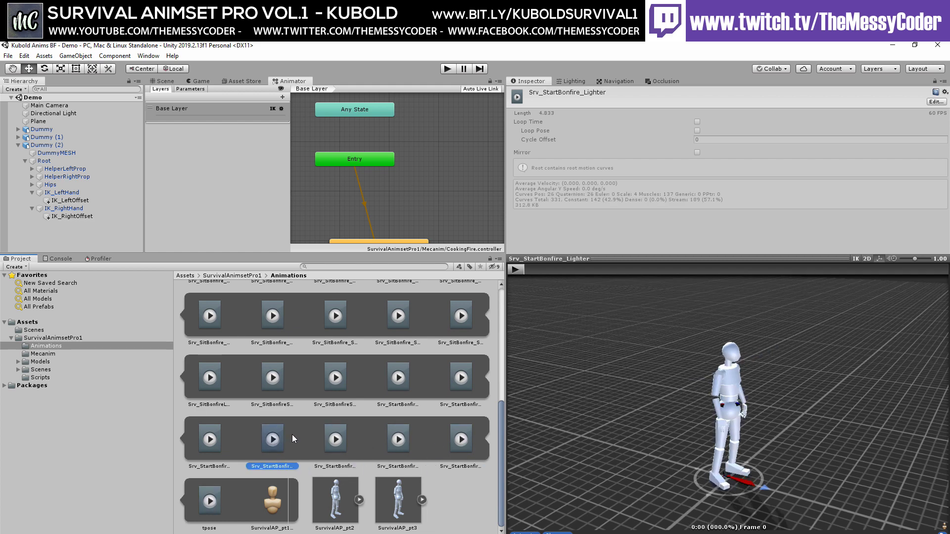
Select the Srv_StartBonfire_DrillStart clip and play it in the animation preview
scroll(234, 457, "up", 1)
scroll(235, 457, "down", 1)
left_click(220, 440)
left_click(519, 272)
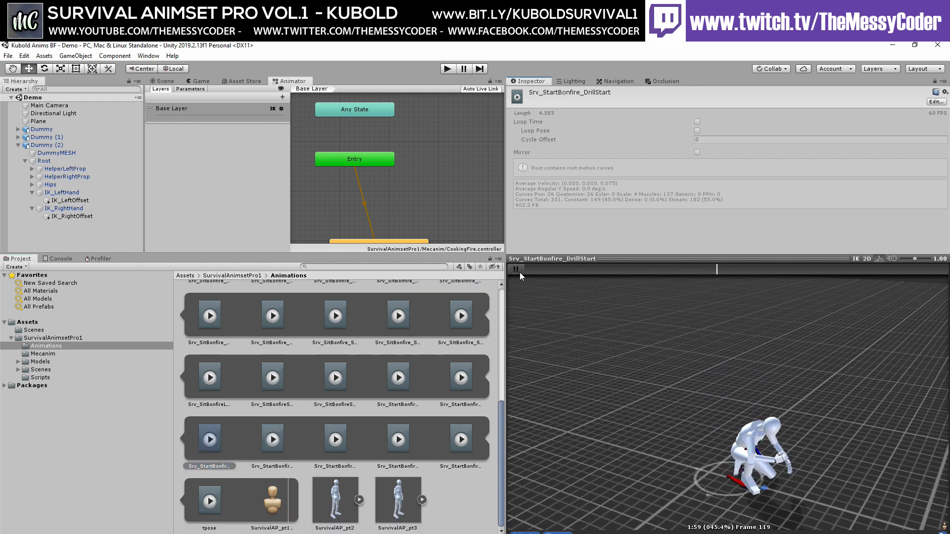
Stop the current preview and play the Srv_SitBonfire_SleepLoop clip instead
left_click(519, 272)
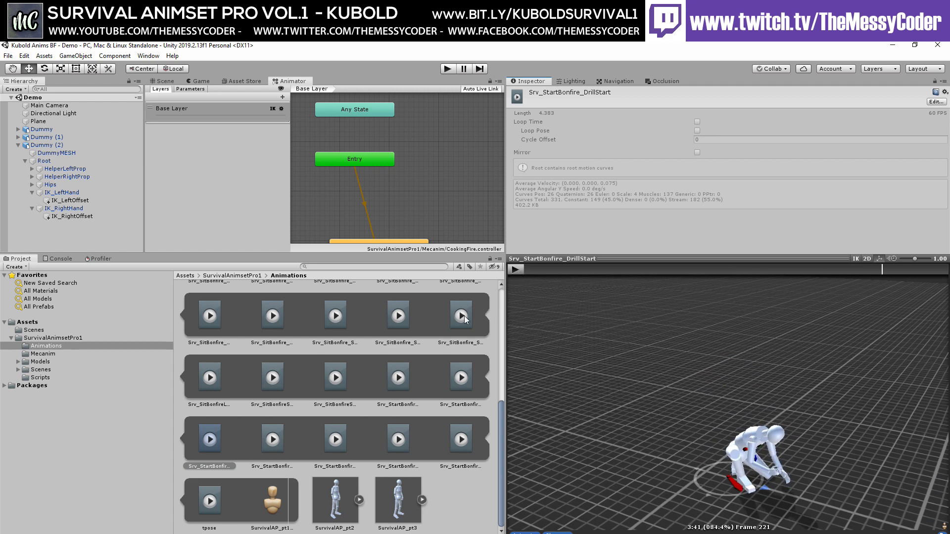
left_click(396, 317)
left_click(516, 269)
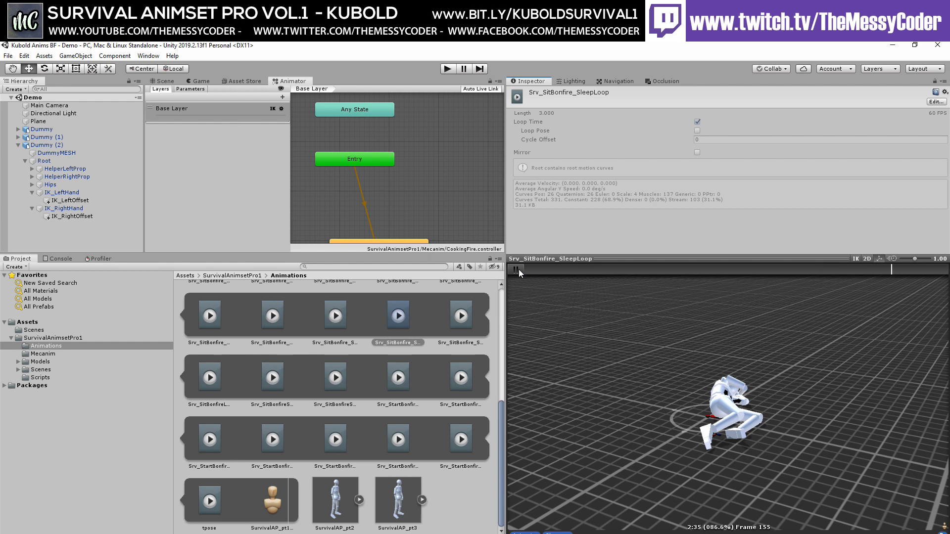
left_click(516, 269)
Play the Srv_SitBonfire_SleepStart clip in the preview, followed by the Srv_SitBonfire_SleepLoop clip
scroll(429, 342, "up", 2)
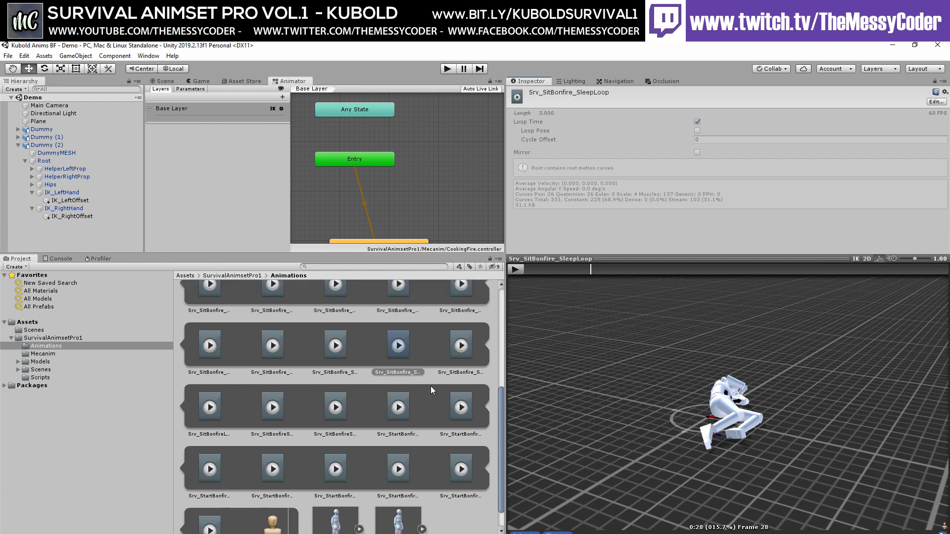
left_click(459, 347)
left_click(516, 270)
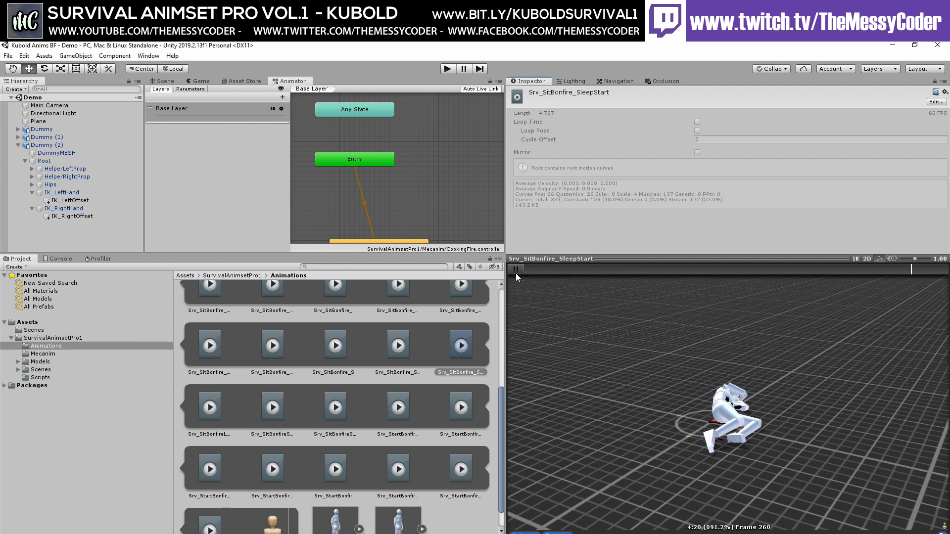
left_click(413, 336)
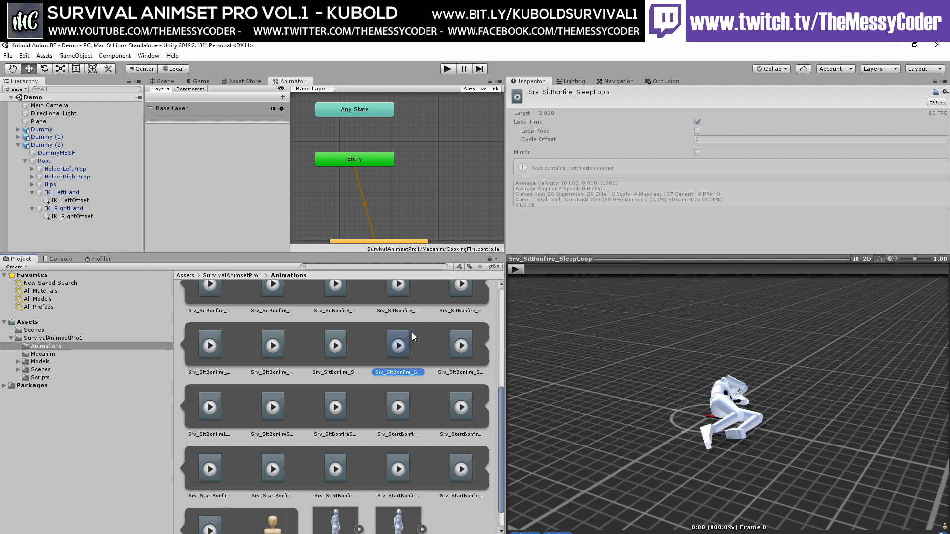
left_click(517, 270)
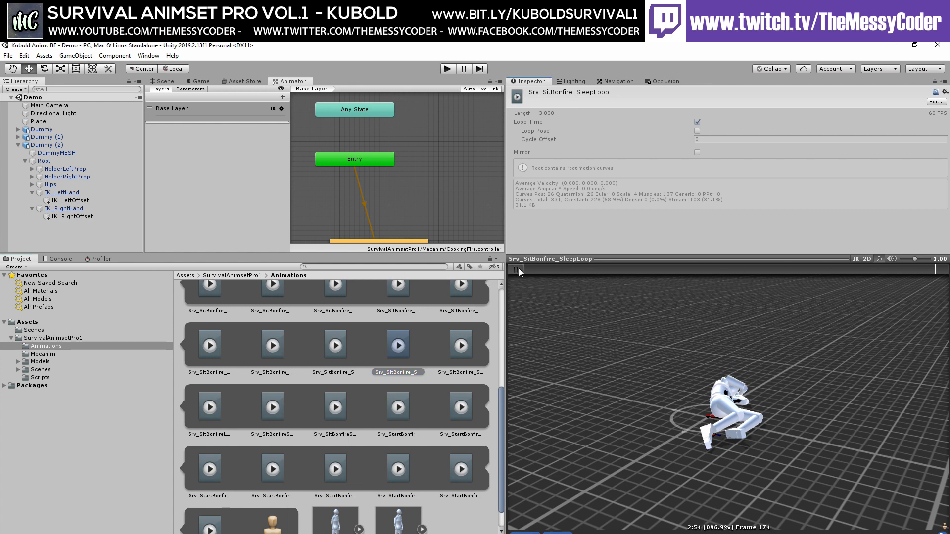
Play the Srv_SitBonfire_SleepEnd clip and select Srv_SitBonfire_SharpenStick to see its starting pose
left_click(332, 368)
left_click(516, 269)
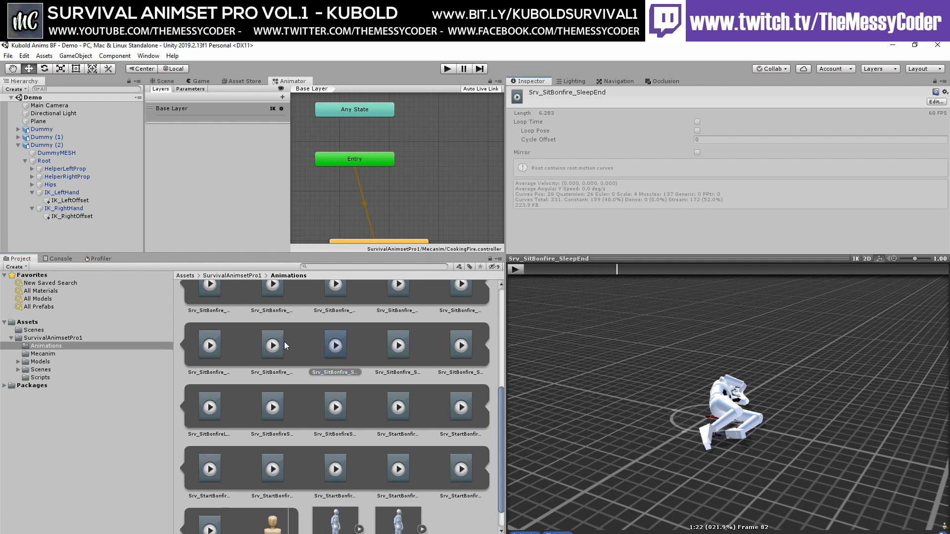
left_click(518, 272)
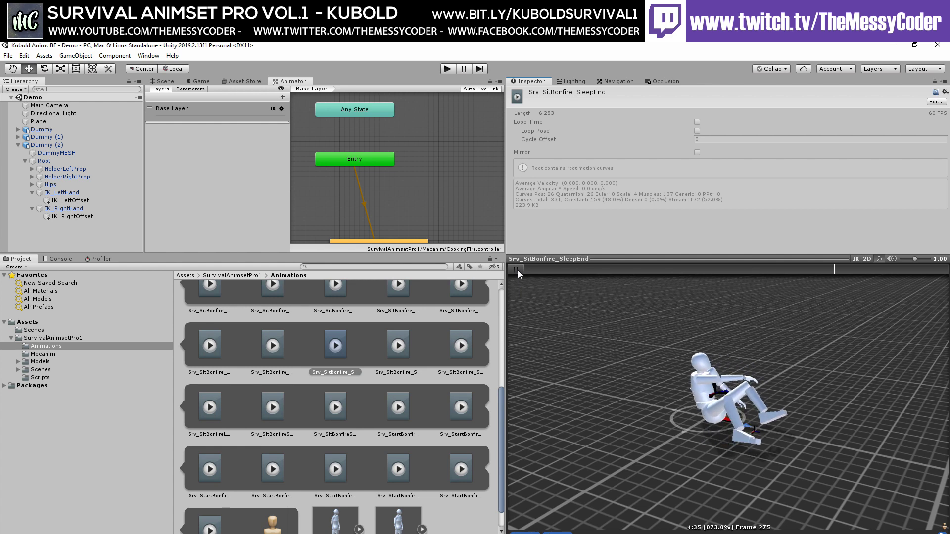
left_click(516, 270)
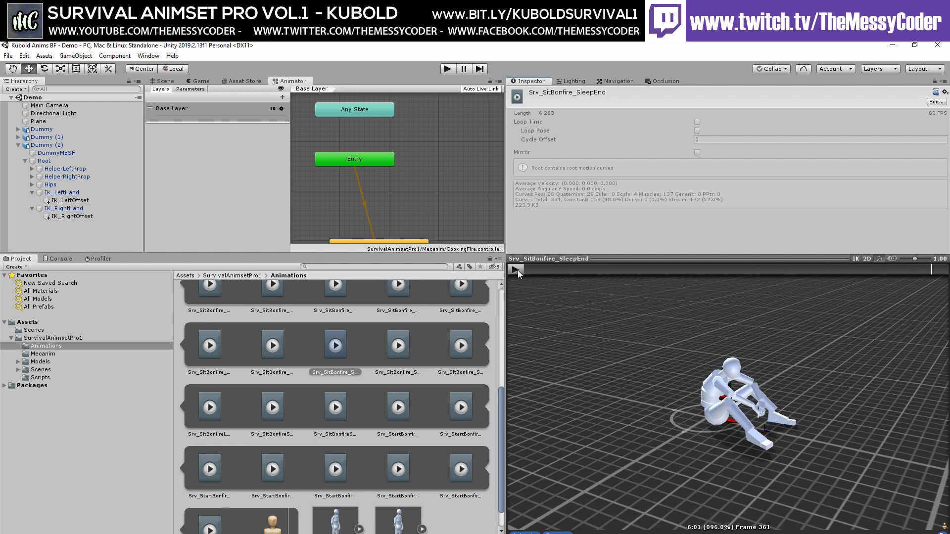
left_click(290, 345)
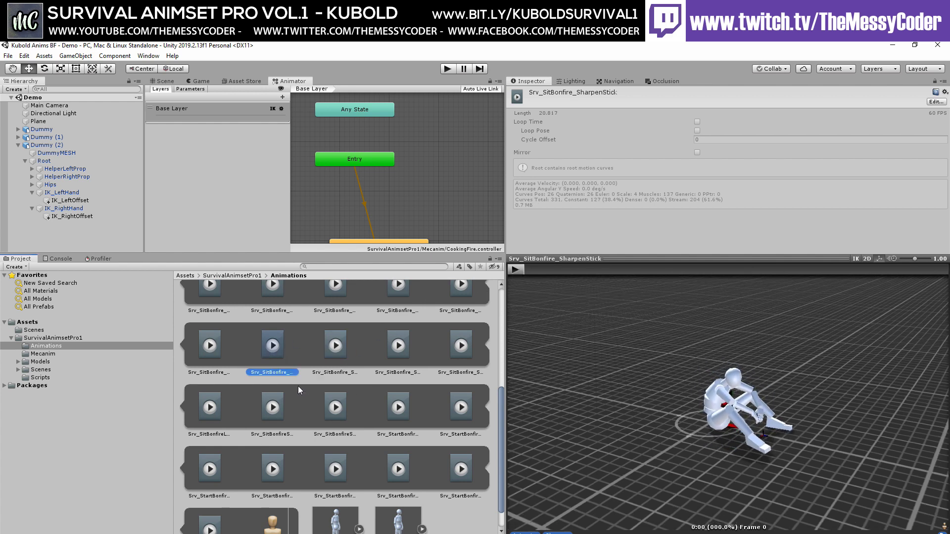
Play Srv_SitBonfire_SleepLoop again with the preview camera turned to view the lying dummy from another side
left_click(399, 345)
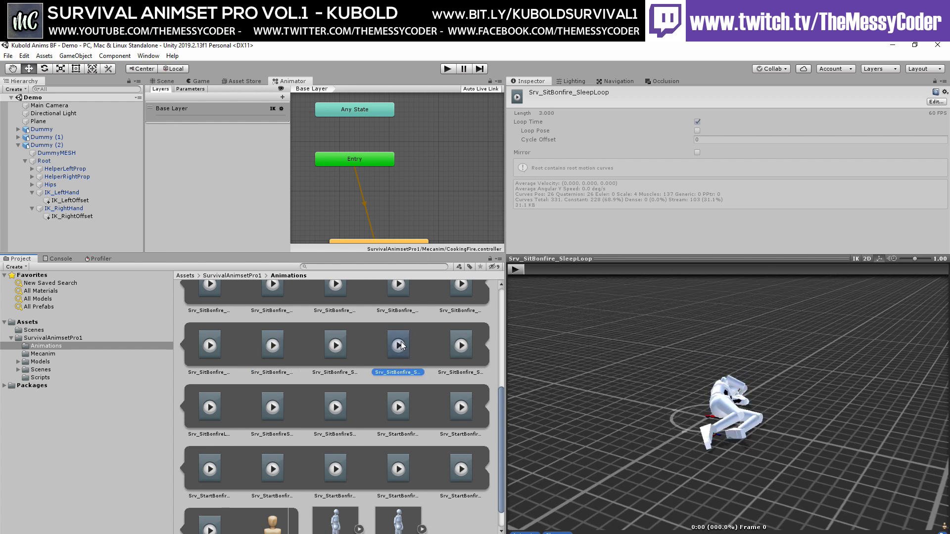
left_click_drag(769, 411, 628, 409)
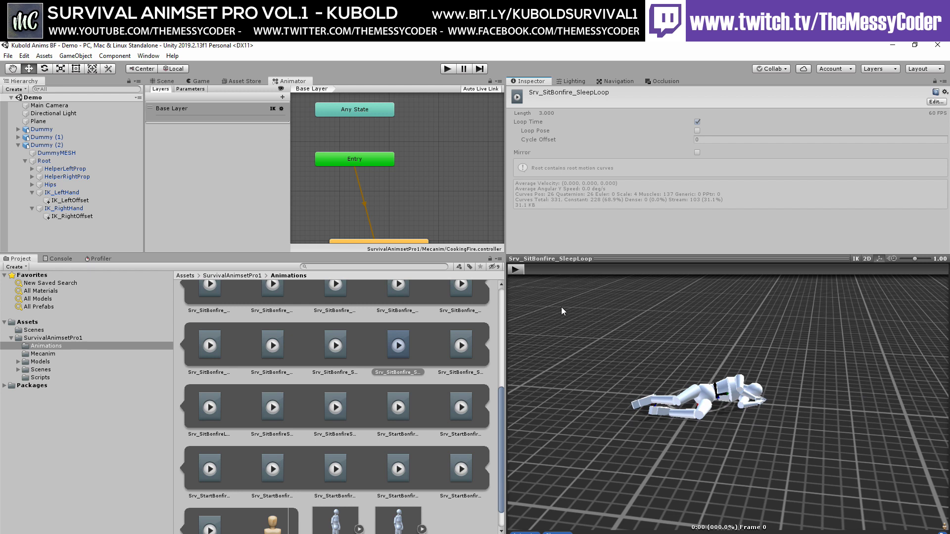
left_click(515, 271)
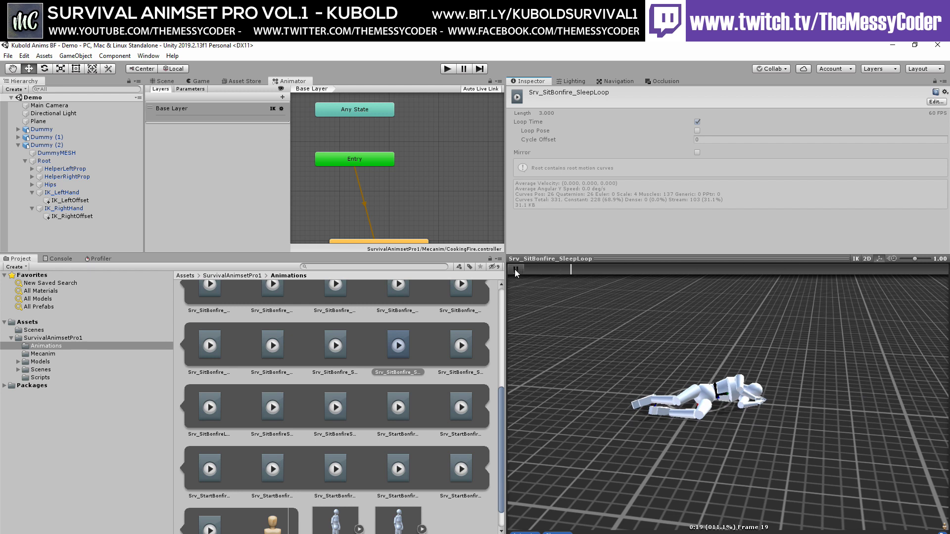
left_click(515, 271)
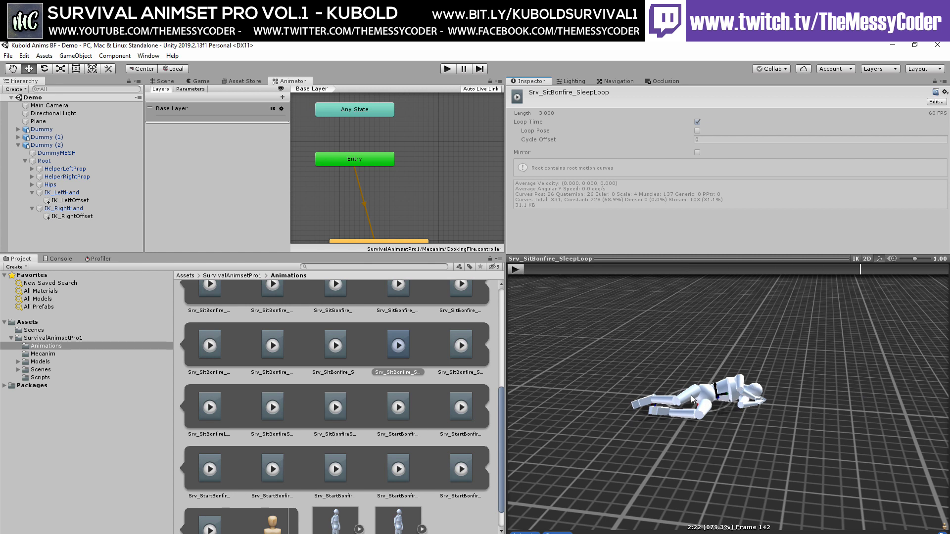
Expand the SurvivalAP_pt2 model and select its Idle clip
scroll(428, 454, "down", 1)
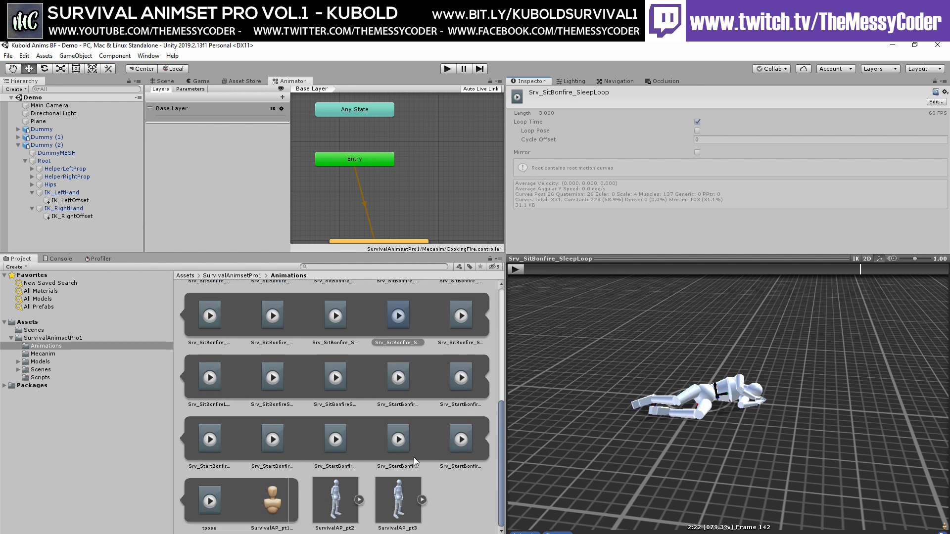
left_click(359, 499)
scroll(360, 490, "down", 3)
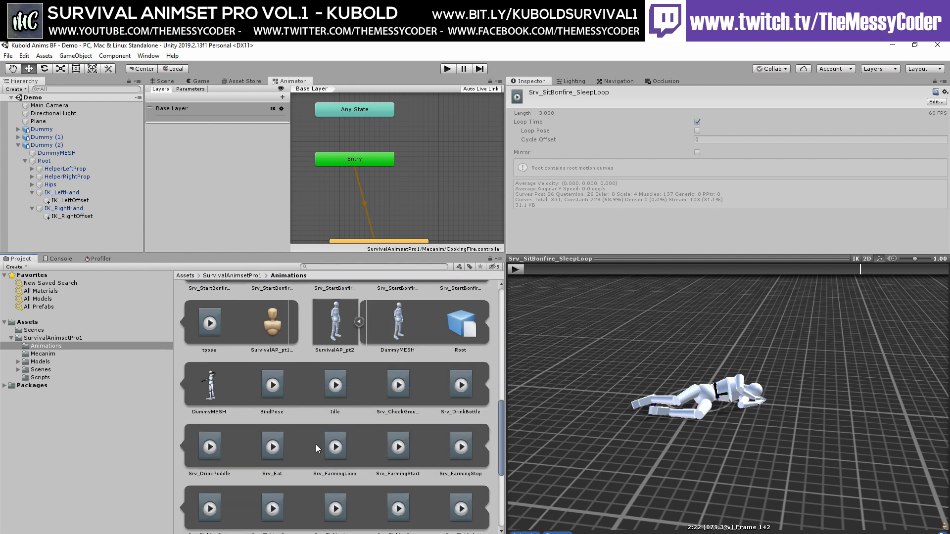
left_click(341, 390)
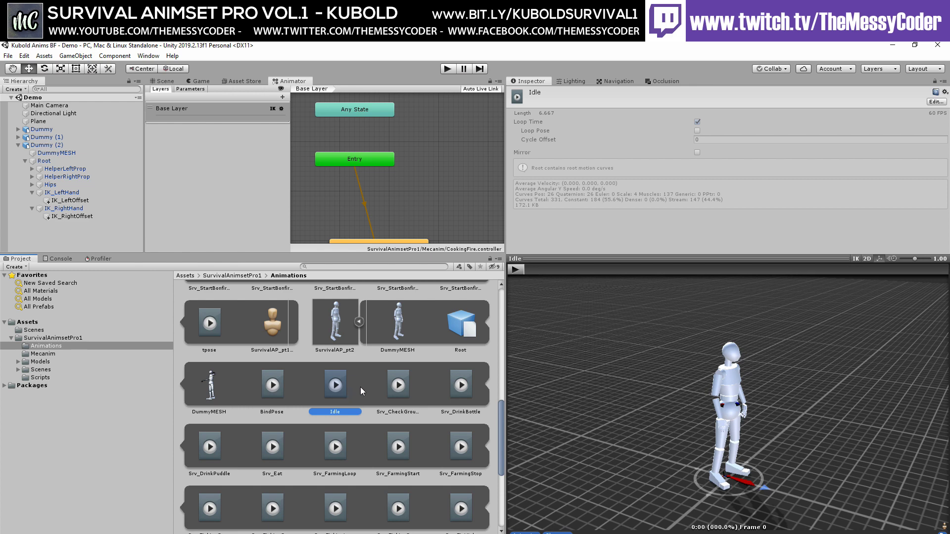
Preview the Srv_CheckGround and Srv_DrinkBottle clips from the SurvivalAP_pt2 model
left_click(404, 389)
scroll(406, 386, "down", 1)
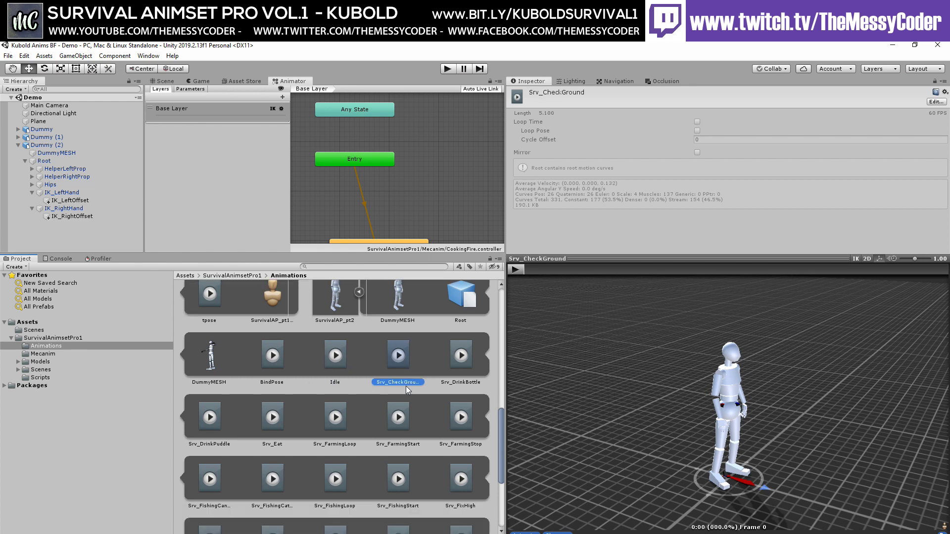
left_click(522, 271)
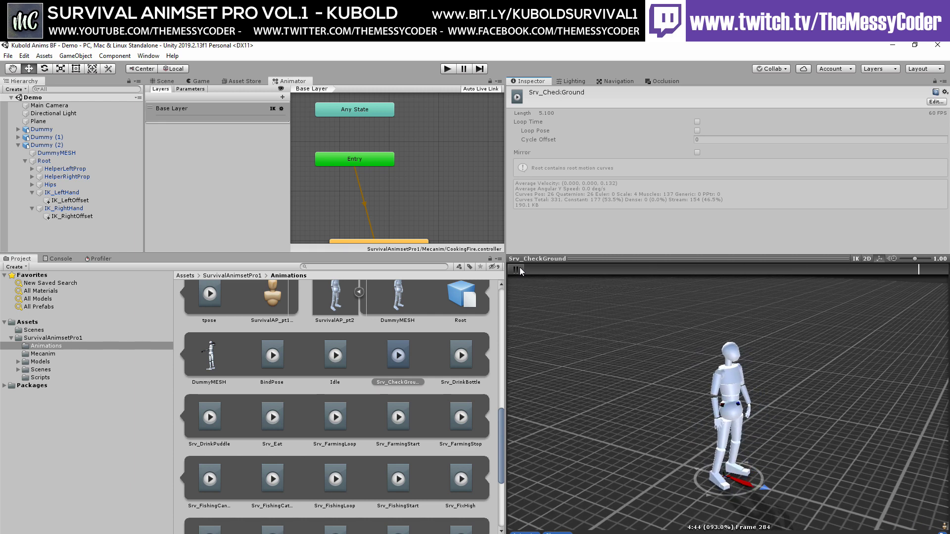
left_click(461, 357)
left_click(515, 270)
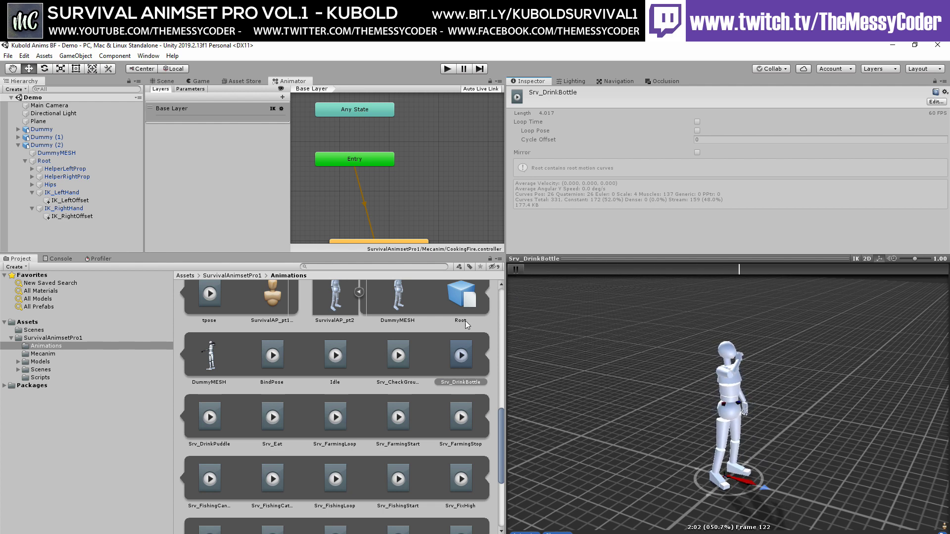
Play the Srv_DrinkPuddle and Srv_Eat clips one after the other in the preview
scroll(338, 419, "down", 2)
left_click(220, 389)
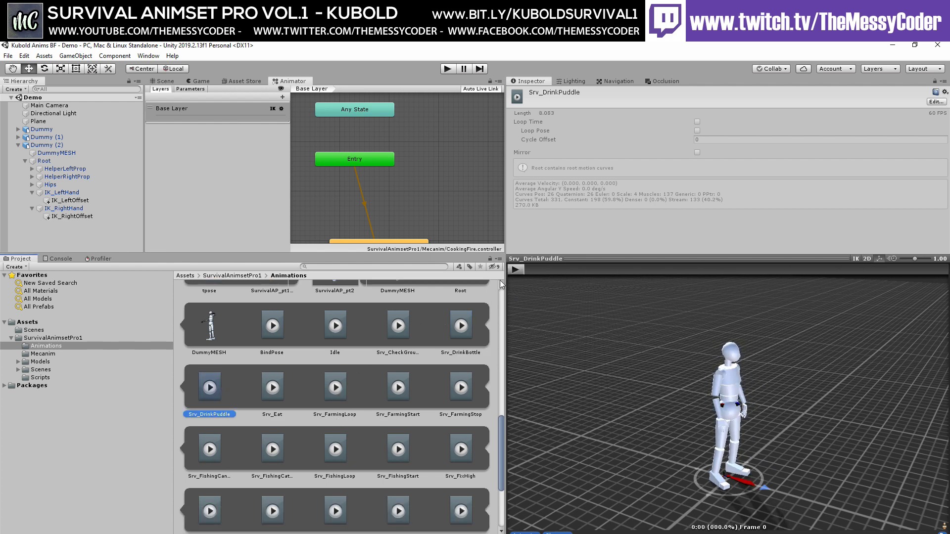
left_click(516, 270)
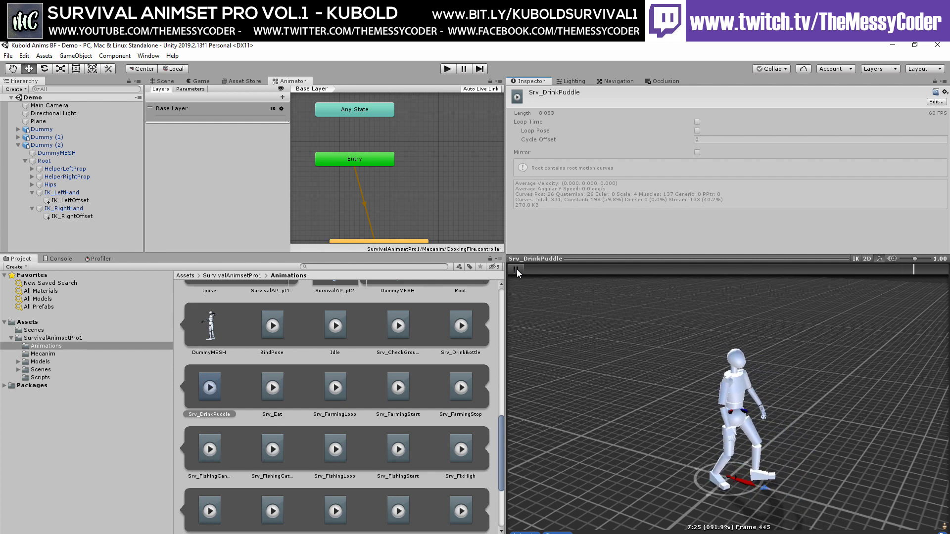
left_click(278, 391)
left_click(515, 269)
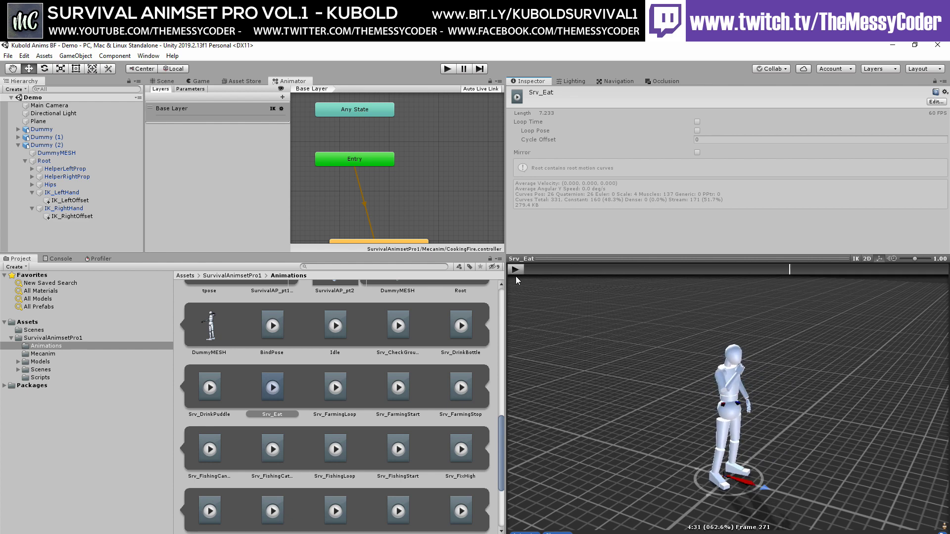
Play the three farming clips in turn: Srv_FarmingLoop, Srv_FarmingStart and Srv_FarmingStop
left_click(339, 391)
left_click(515, 270)
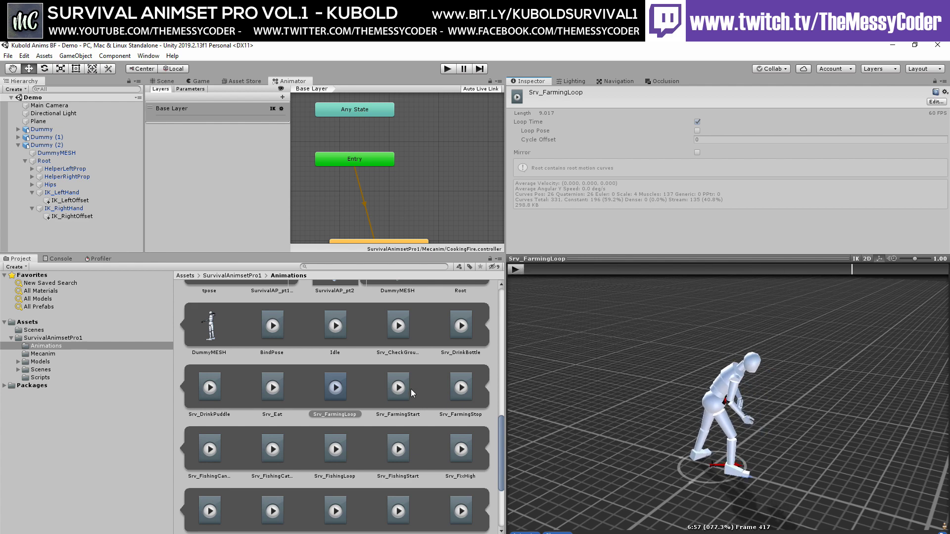
left_click(413, 395)
left_click(516, 270)
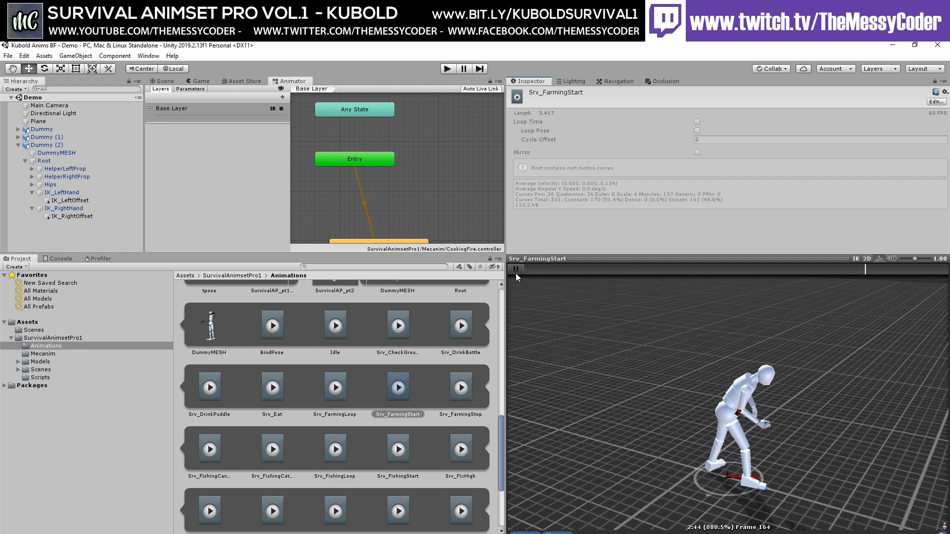
left_click(516, 270)
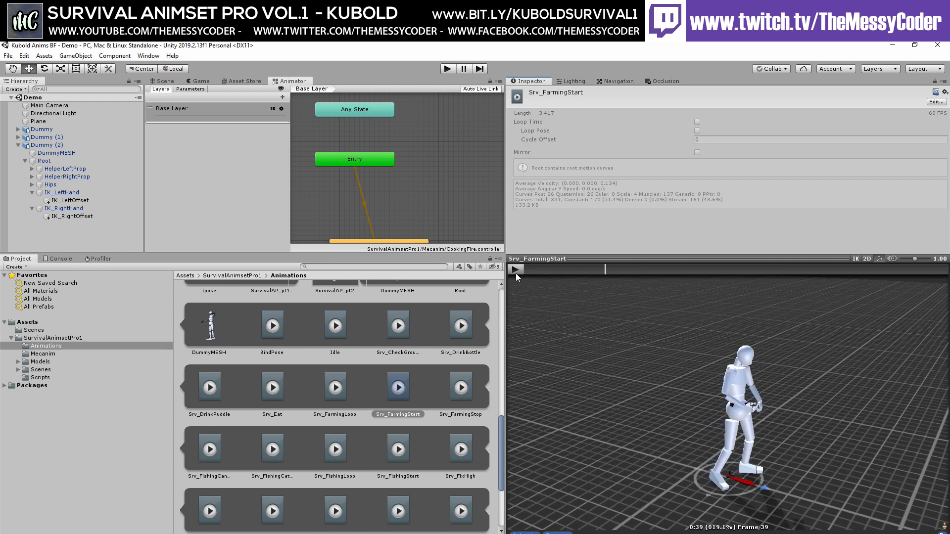
left_click(461, 394)
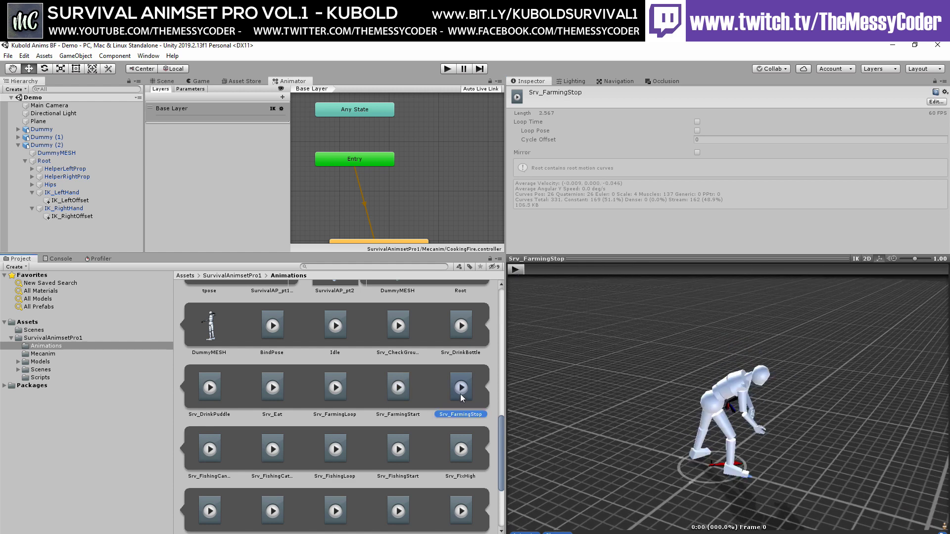
left_click(516, 270)
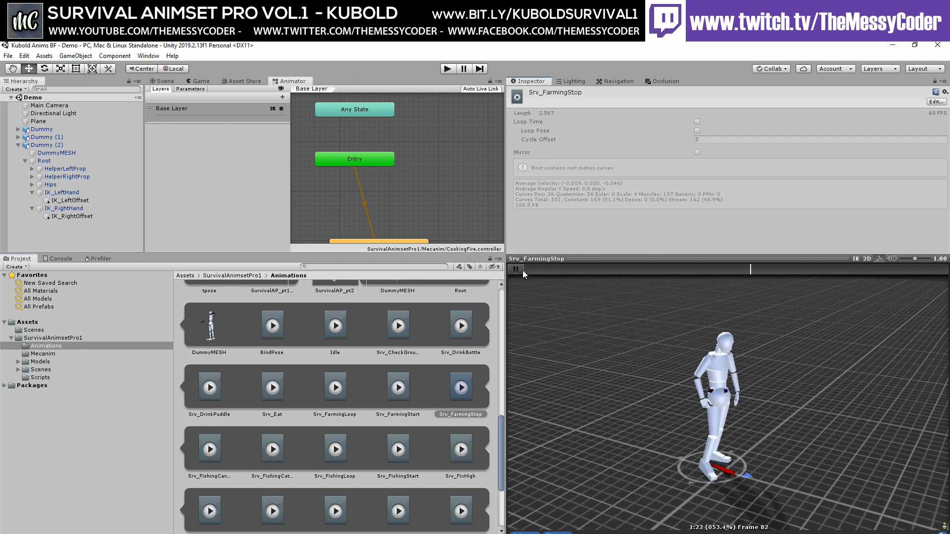
left_click(517, 271)
Play the Srv_FishingCancel, Srv_FishingCatchFish and Srv_FishingLoop clips one after another in the preview
left_click(207, 445)
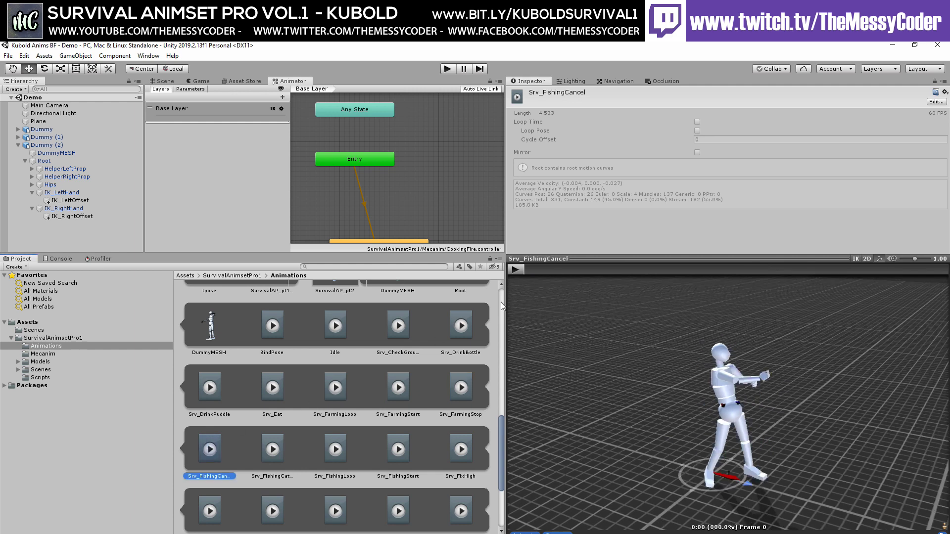
left_click(517, 270)
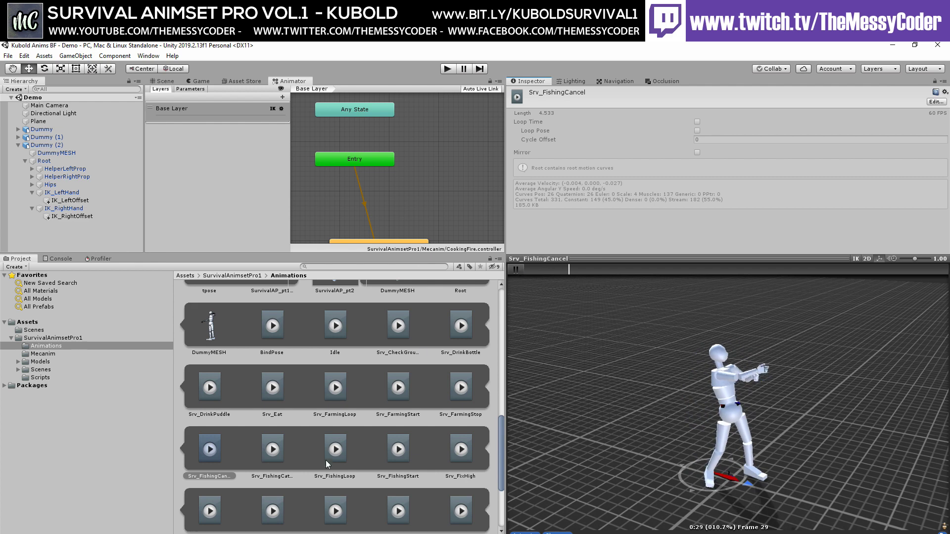
left_click(272, 448)
left_click(518, 270)
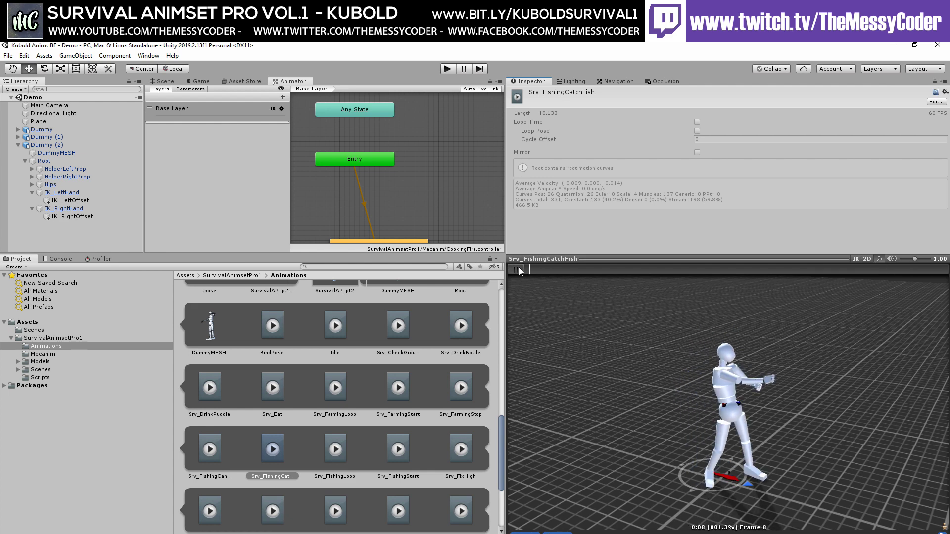
left_click(518, 270)
left_click(334, 453)
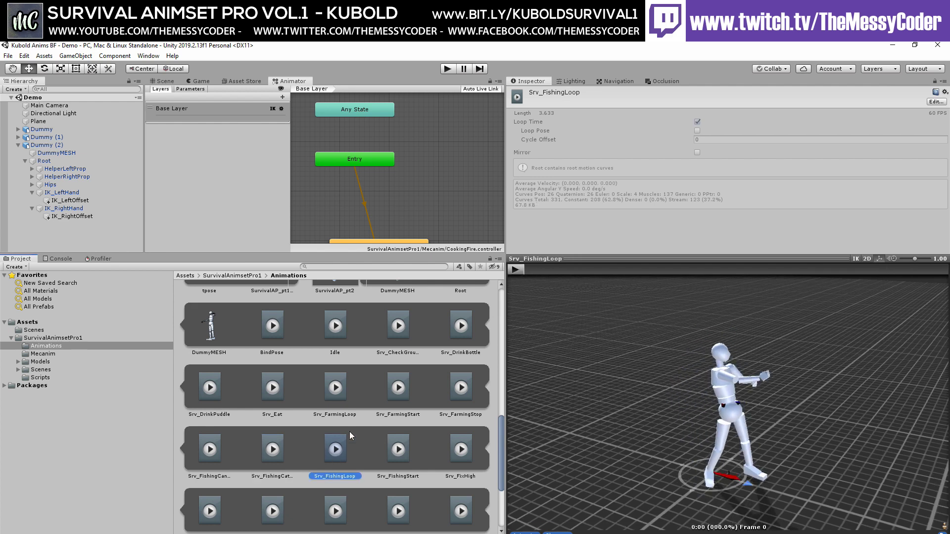
left_click(519, 272)
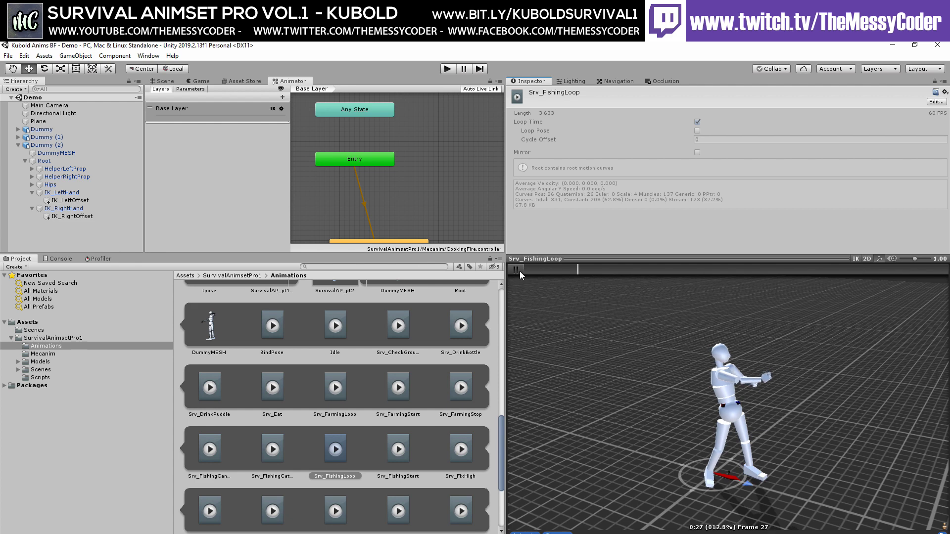
left_click(518, 271)
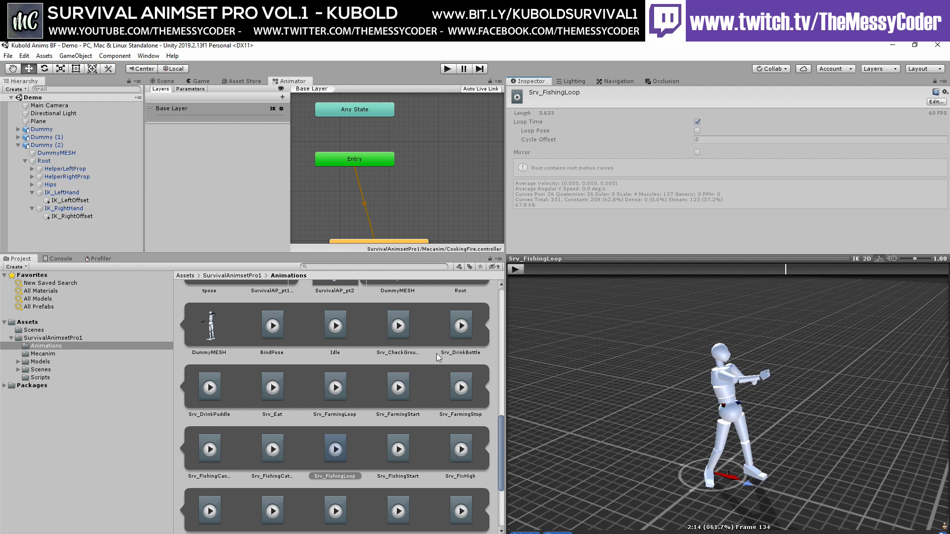
Preview the Srv_FishingStart clip, and play and pause the Srv_FixHigh clip
scroll(407, 387, "down", 3)
scroll(405, 386, "down", 2)
left_click(399, 361)
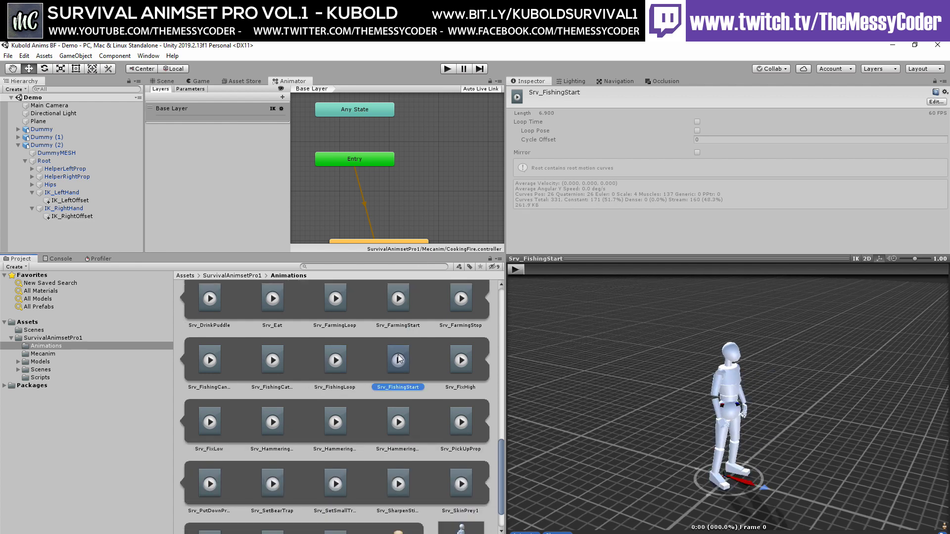
left_click(463, 360)
left_click(516, 271)
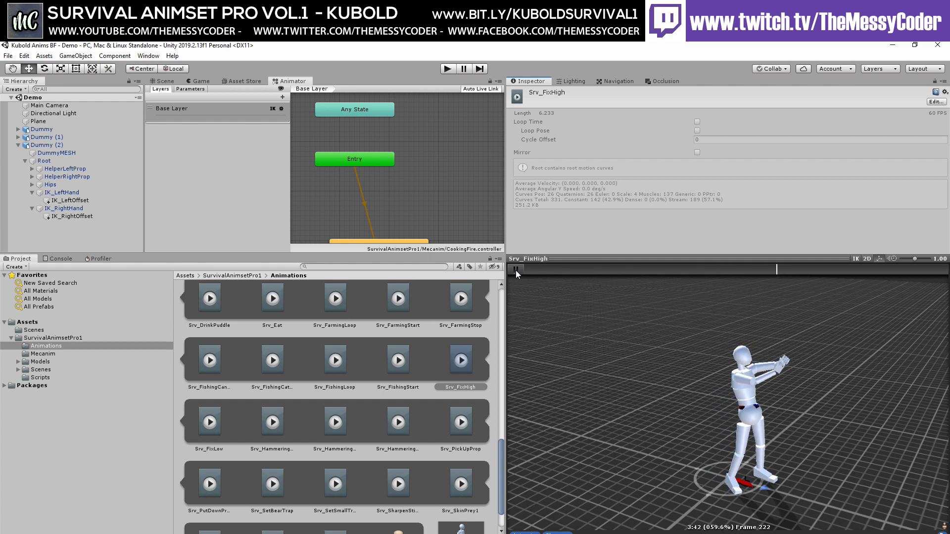
left_click(516, 270)
Play the Srv_SetSmallTrap clip in the preview and pause it partway through
scroll(421, 373, "down", 1)
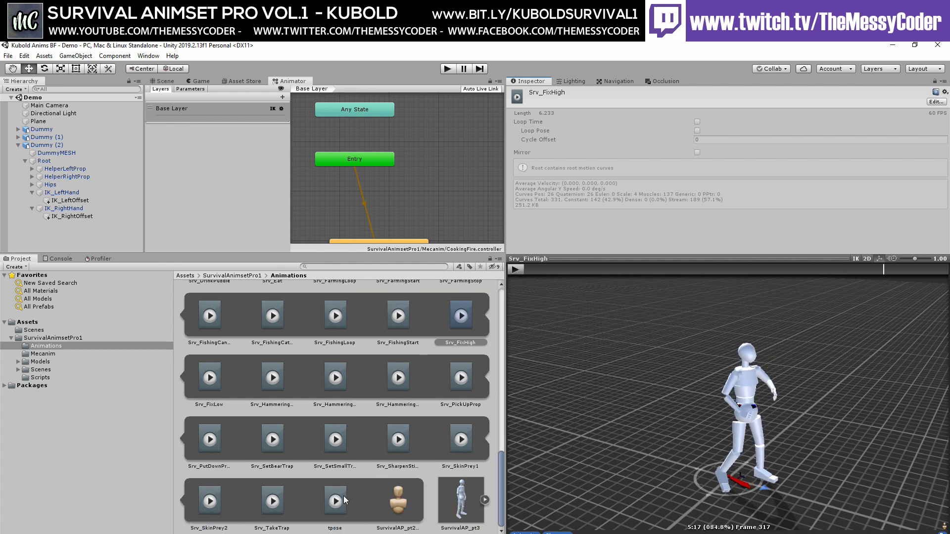
left_click(322, 446)
left_click(524, 269)
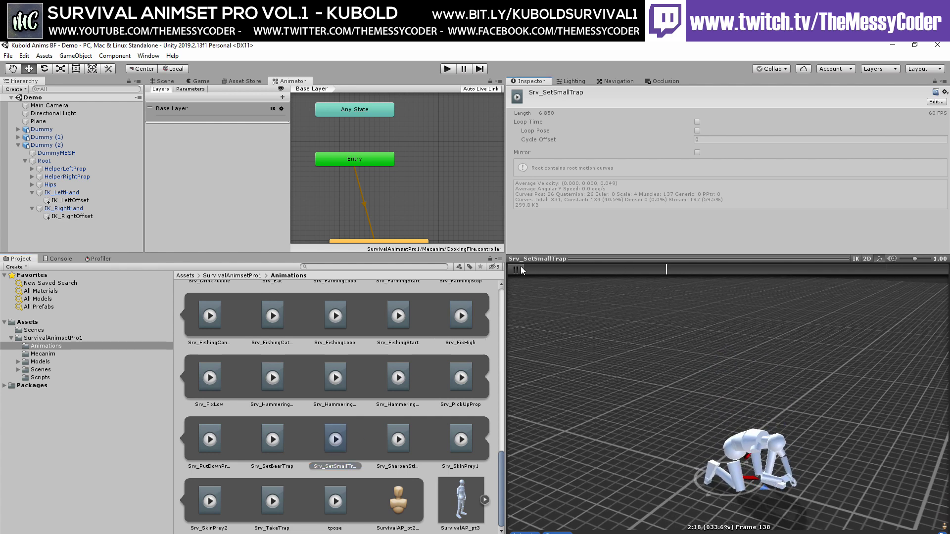
left_click(515, 269)
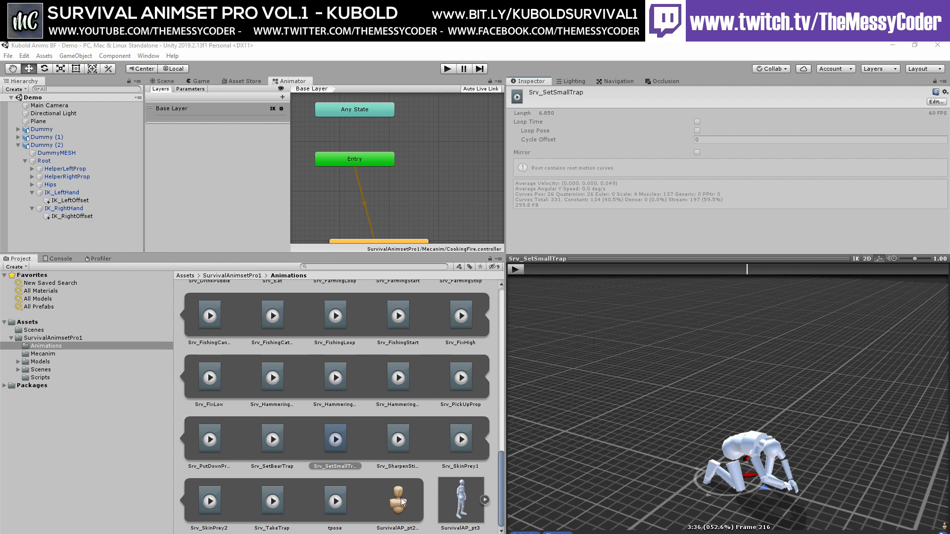
Expand the SurvivalAP_pt3 model and play the Srv_SkinPrey1 and Srv_SkinPrey2 clips
left_click(484, 500)
scroll(428, 475, "down", 2)
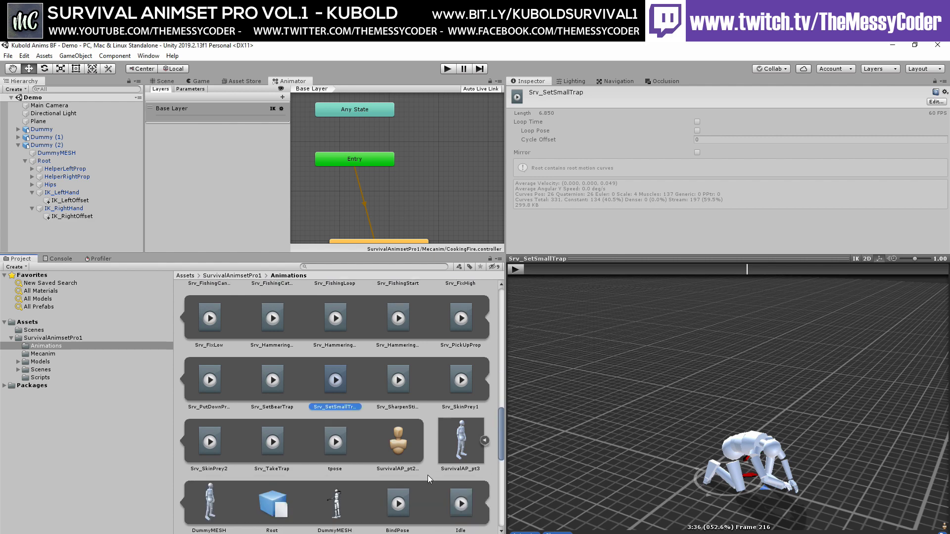
left_click(461, 379)
left_click(516, 270)
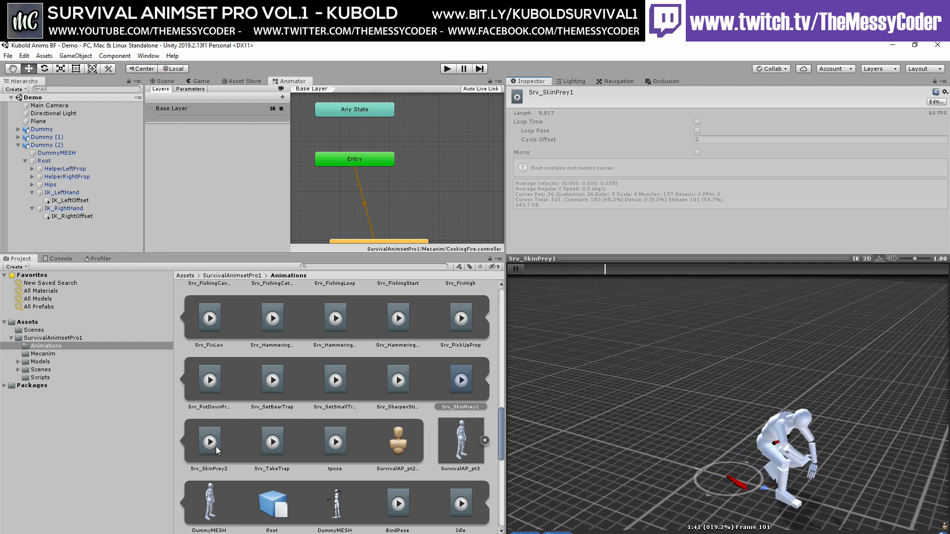
key("Right")
left_click(515, 270)
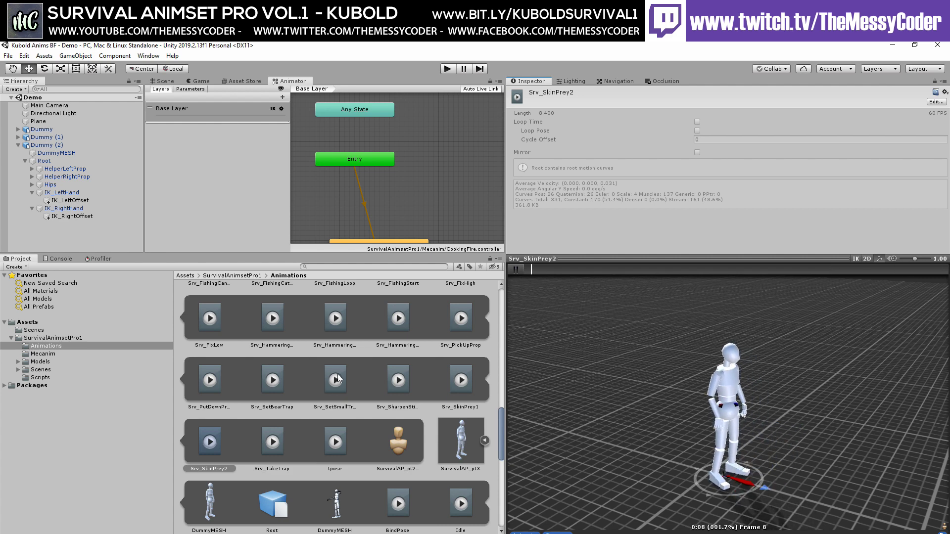
Play the Srv_SetBearTrap clip, followed by another playback of Srv_SetSmallTrap
left_click(280, 380)
left_click(515, 270)
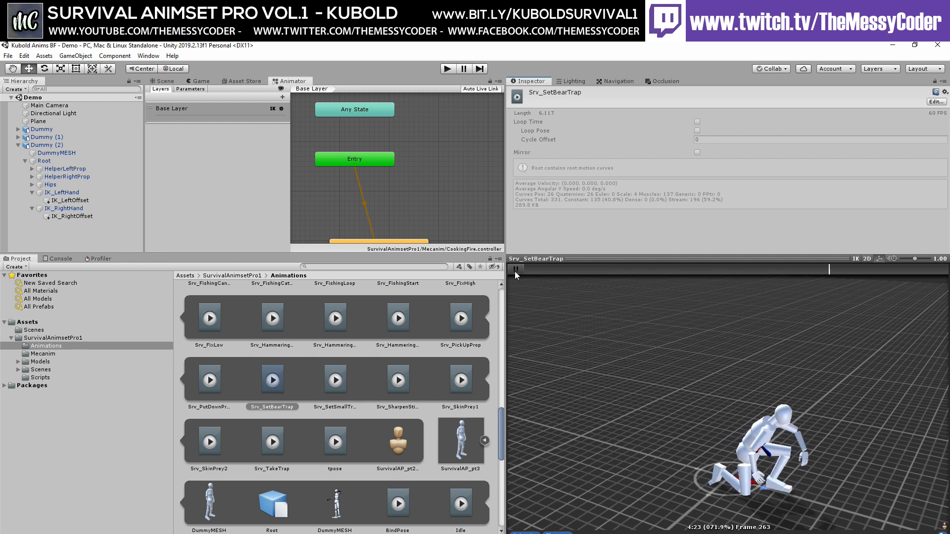
left_click(515, 269)
left_click(335, 387)
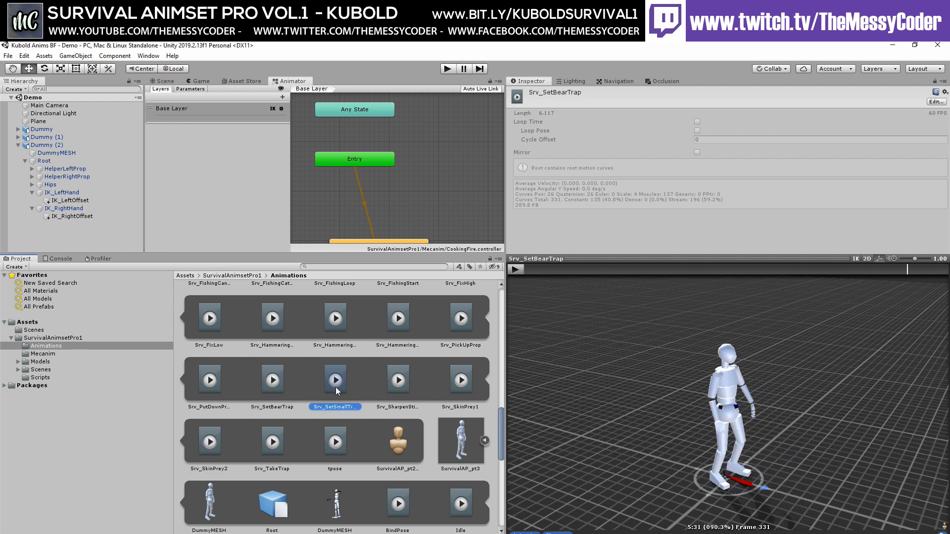
left_click(516, 270)
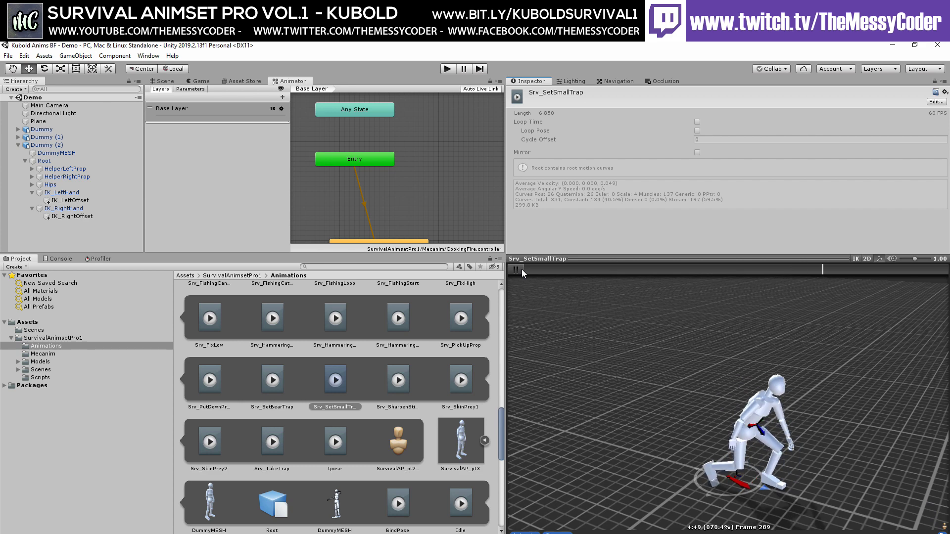
Play the Srv_SharpenStick clip in the preview and pause it near its end
left_click(404, 384)
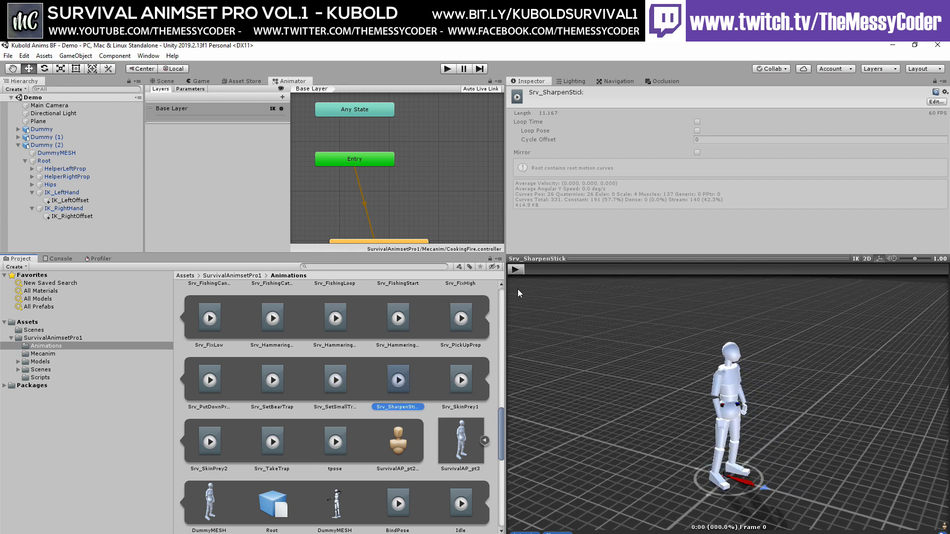
left_click(516, 270)
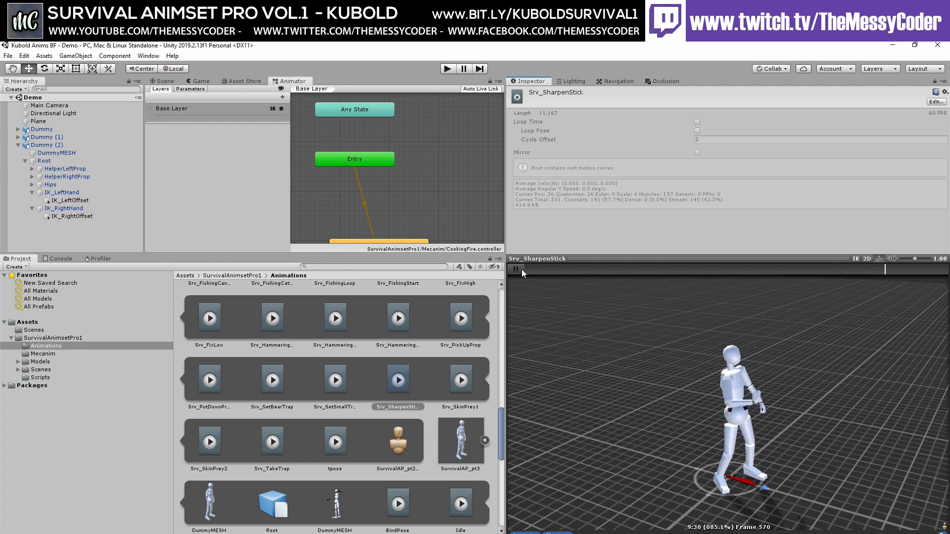
left_click(520, 270)
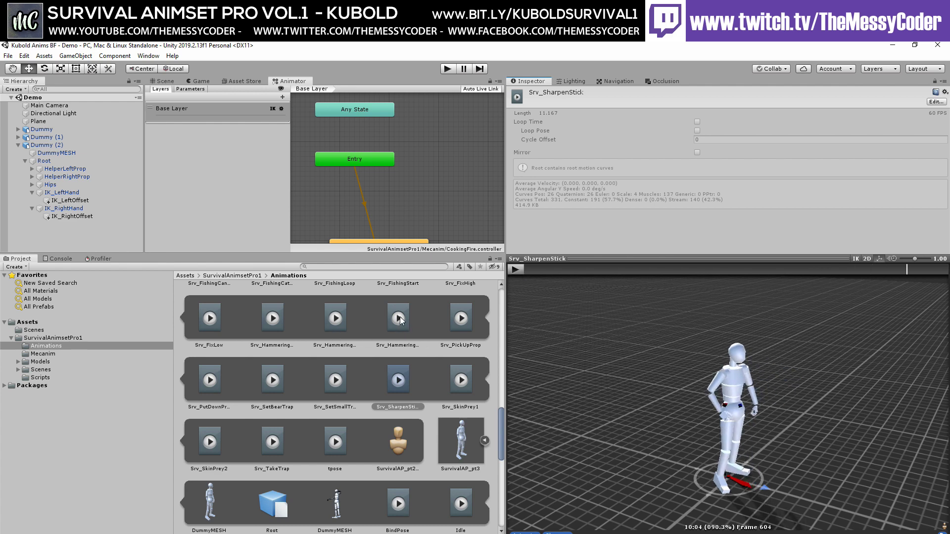
Play the three low hammering clips in turn: Srv_HammeringLow_Stop, Srv_HammeringLow_Start and Srv_HammeringLow_Loop
left_click(399, 321)
left_click(519, 273)
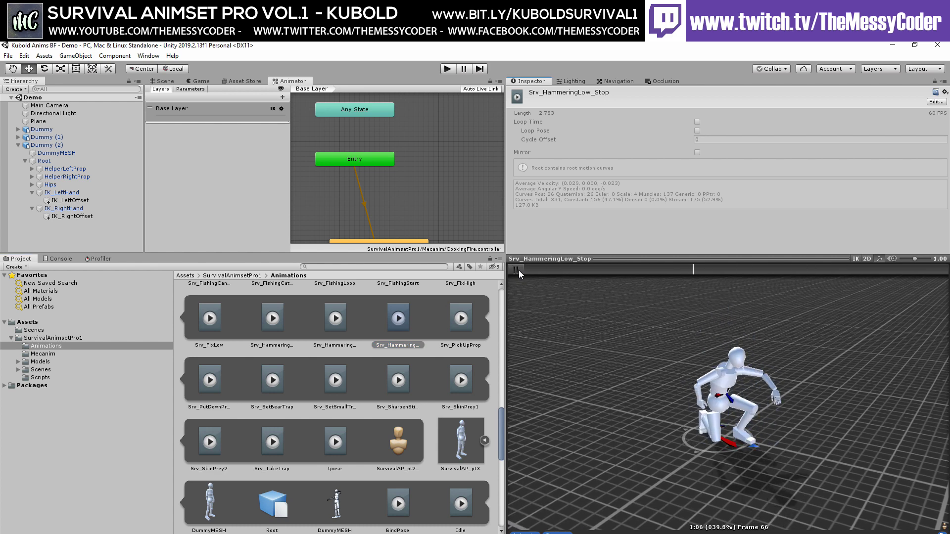
left_click(336, 321)
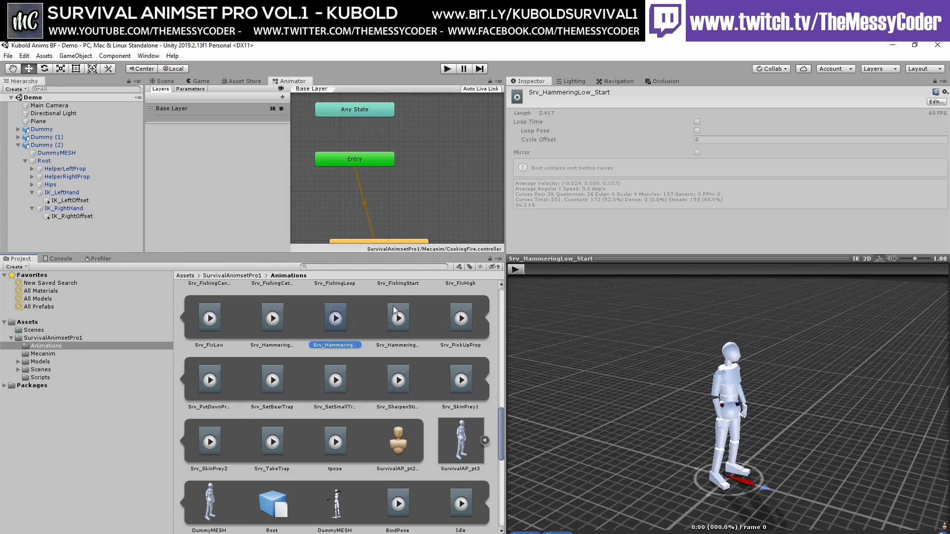
left_click(516, 271)
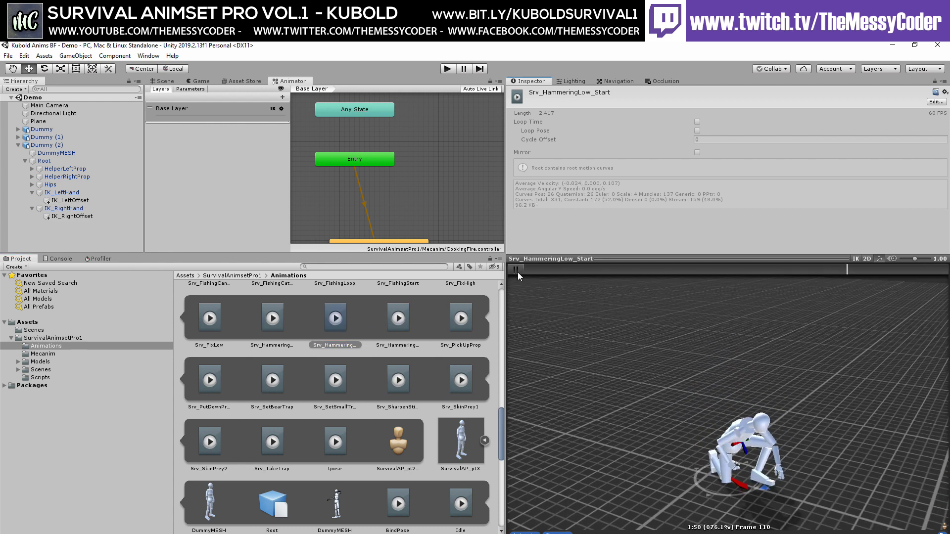
left_click(515, 269)
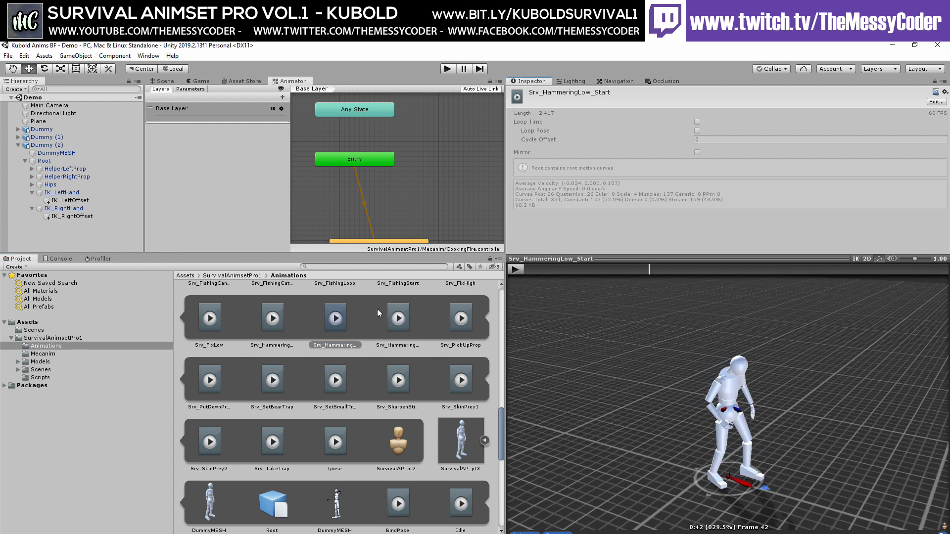
left_click(272, 318)
left_click(517, 270)
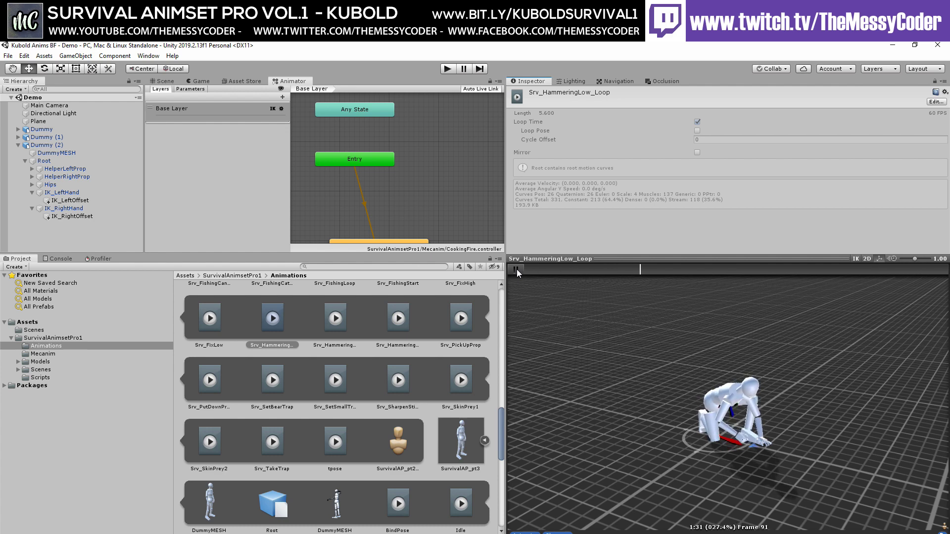
left_click(516, 270)
Look through the SurvivalAP_pt3 clips and play Srv_ChopLog_End, Srv_ChopLog_Loop and Srv_ChopLog_Start in turn
scroll(379, 422, "down", 7)
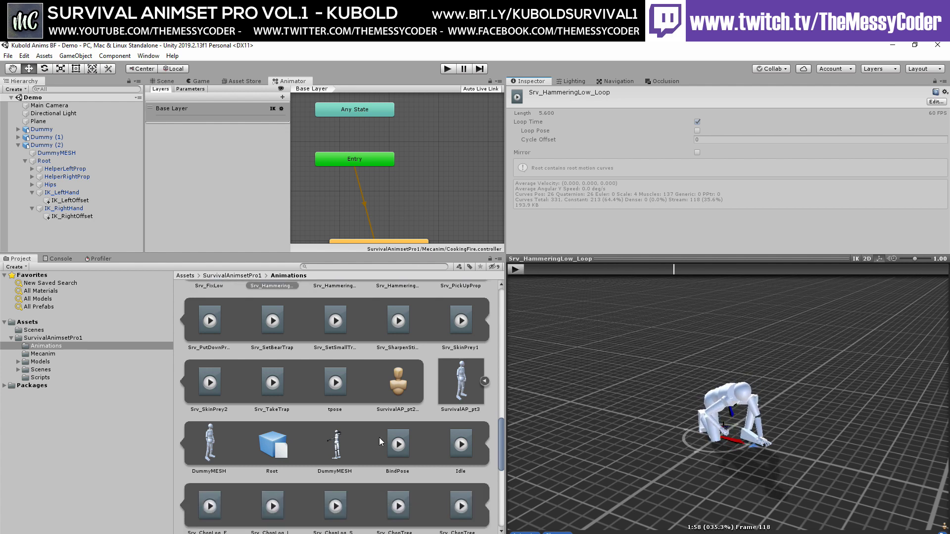
scroll(378, 436, "down", 6)
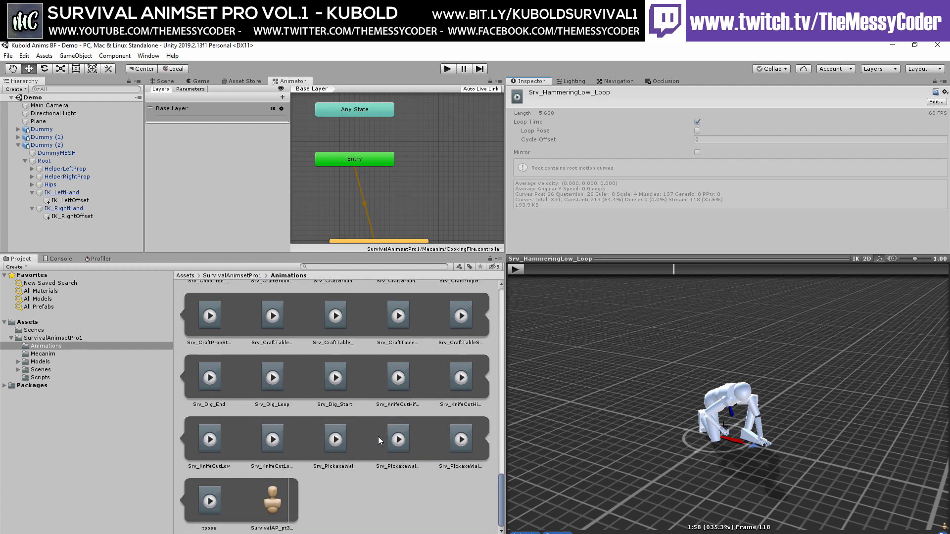
scroll(378, 436, "up", 6)
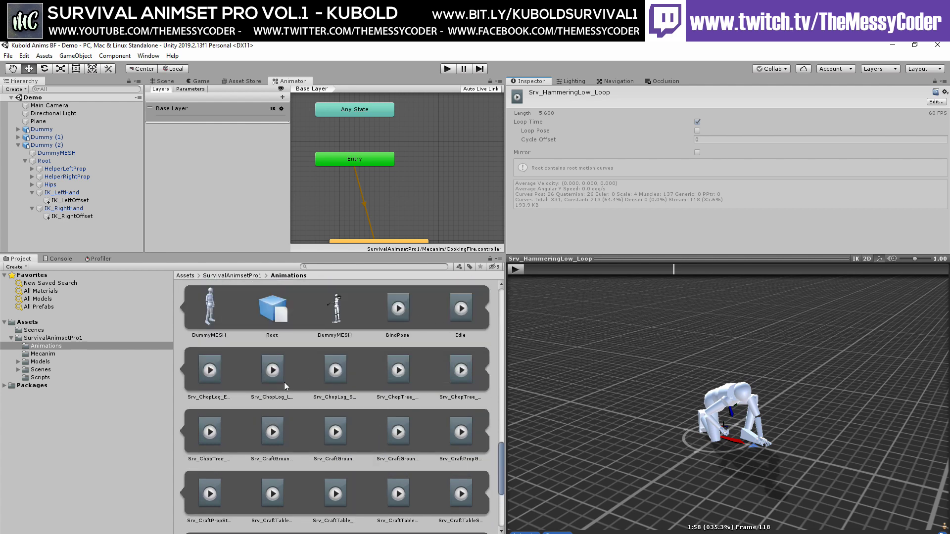
left_click(517, 269)
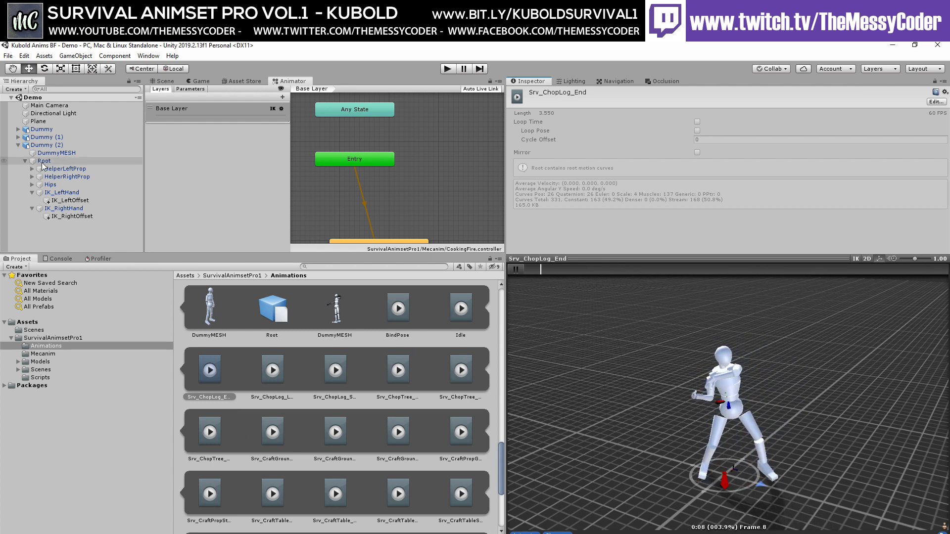
left_click(274, 375)
left_click(521, 269)
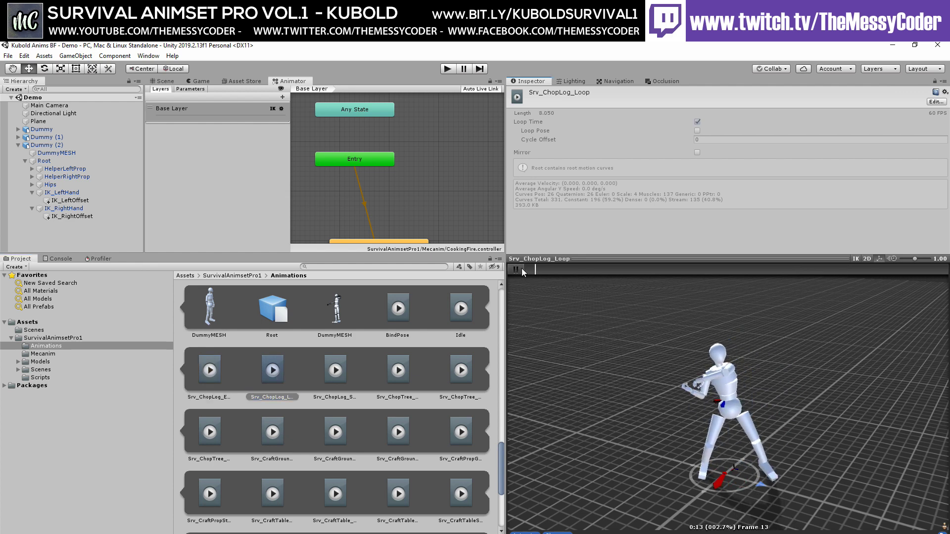
left_click(340, 381)
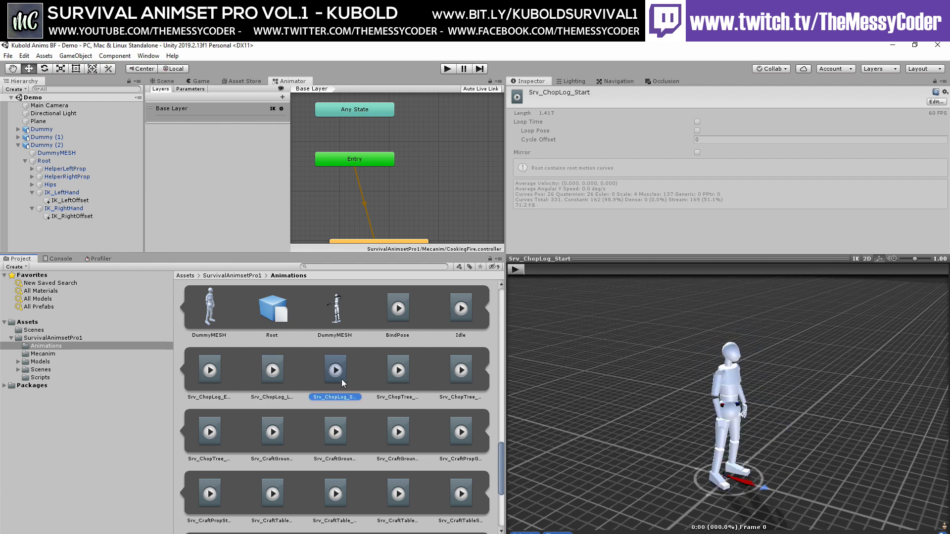
left_click(514, 270)
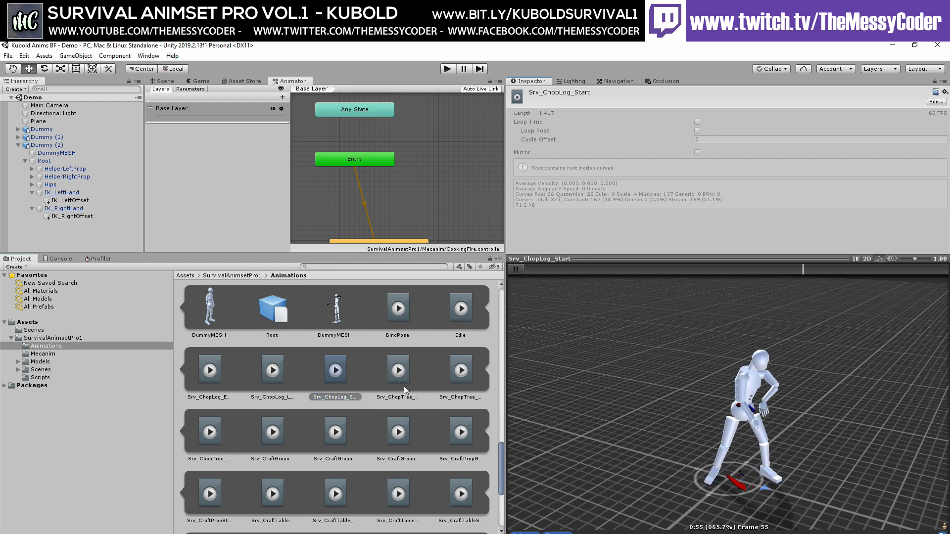
Preview the Srv_ChopTree_Loop clip and leave the Srv_CraftGround_Loop clip playing
left_click(461, 371)
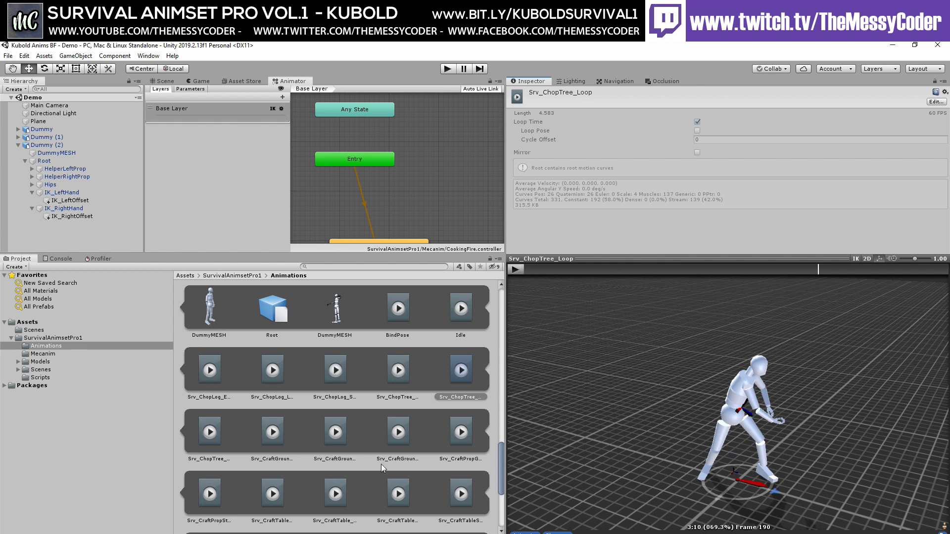
left_click(335, 433)
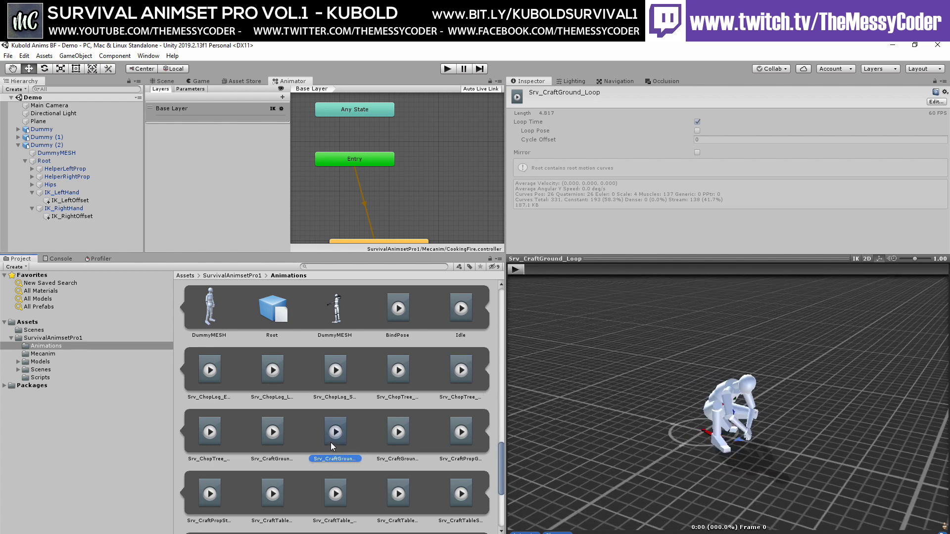
left_click(517, 271)
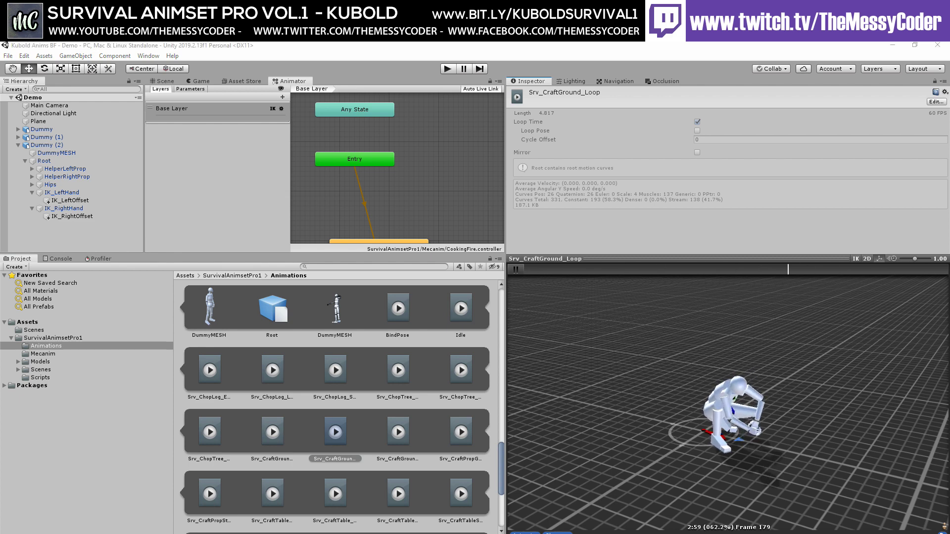
left_click(578, 50)
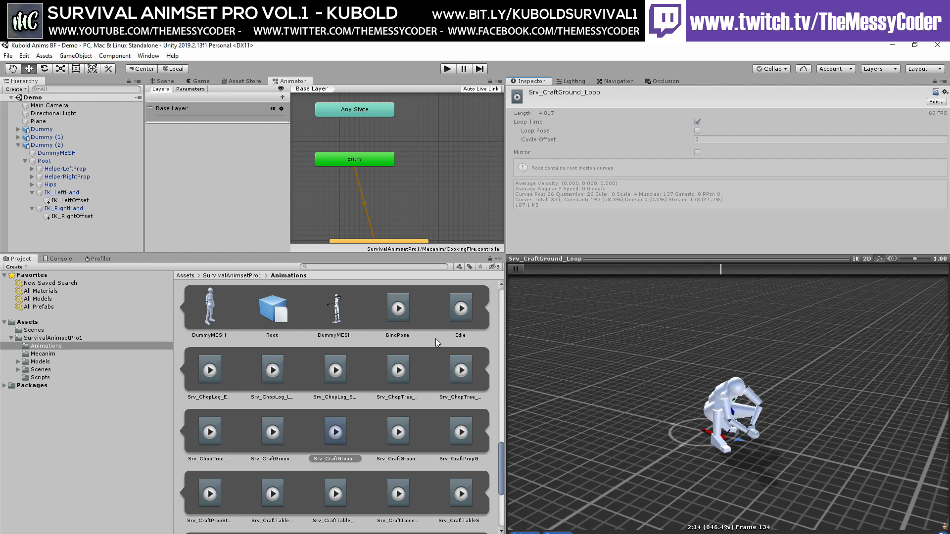
Return to the Srv_ChopTree_Loop clip and replay it in the preview
left_click(465, 305)
left_click(461, 373)
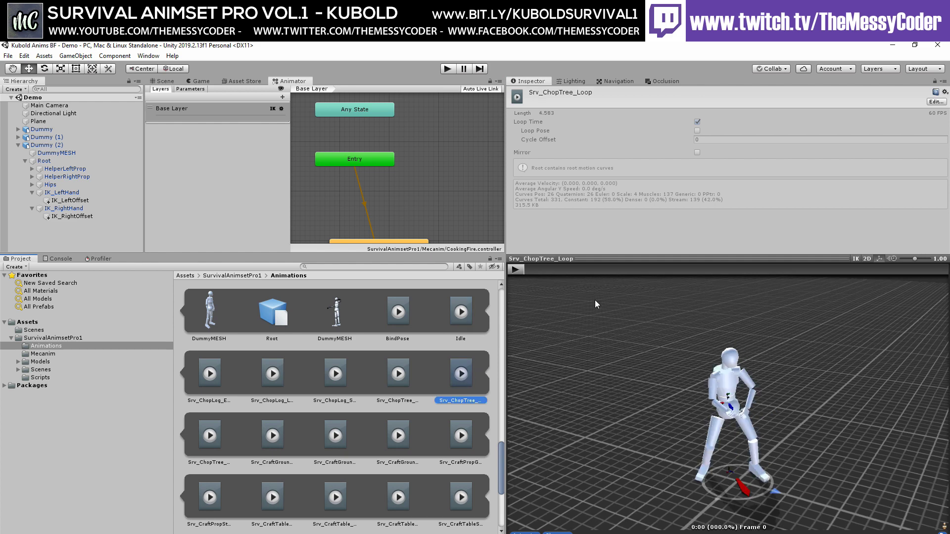
left_click(514, 273)
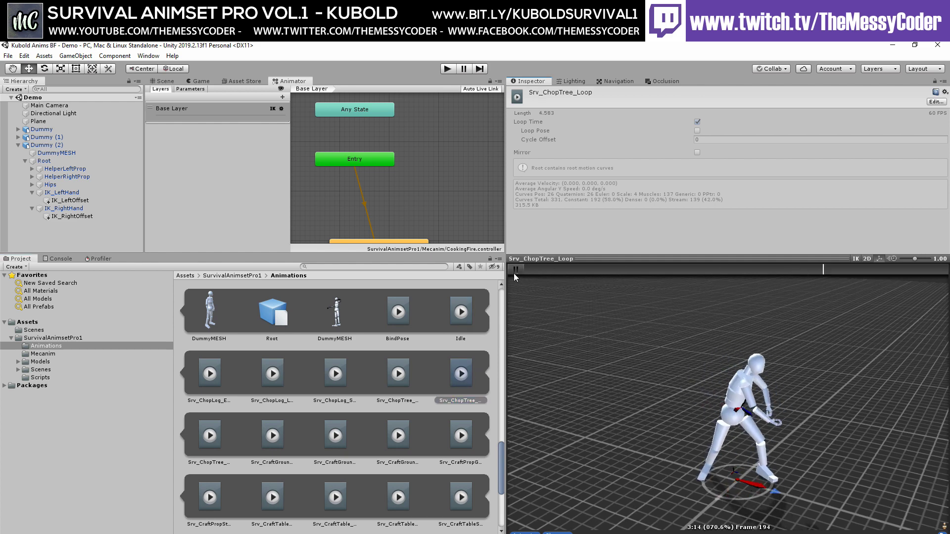
Step through the other tree-chopping clips and the log-chopping clips without playing them, ending on Srv_CraftGround_End
left_click(393, 381)
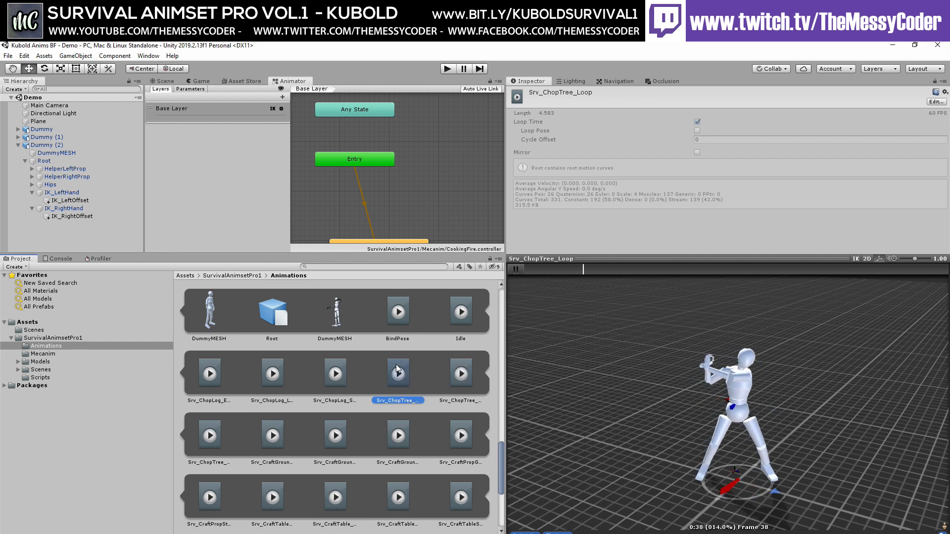
left_click(341, 377)
left_click(280, 378)
left_click(210, 380)
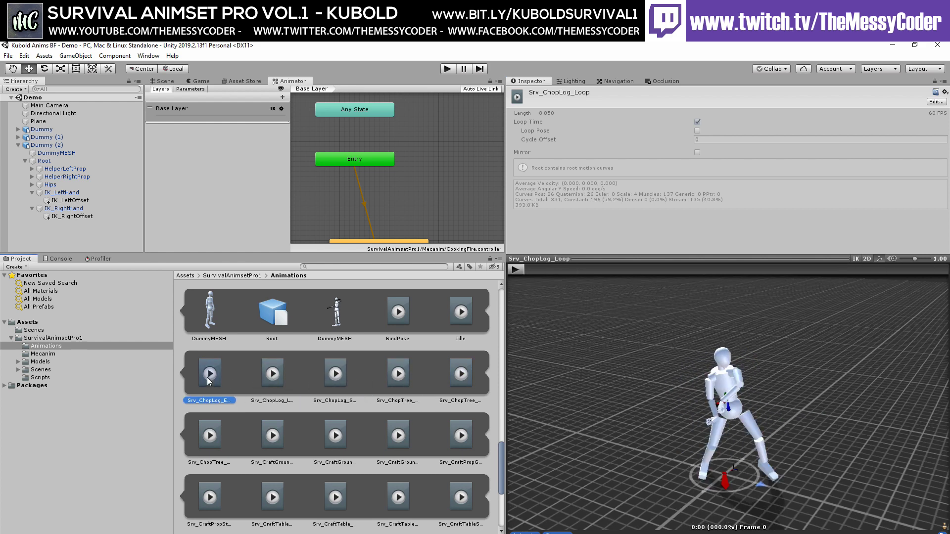
left_click(216, 439)
left_click(280, 440)
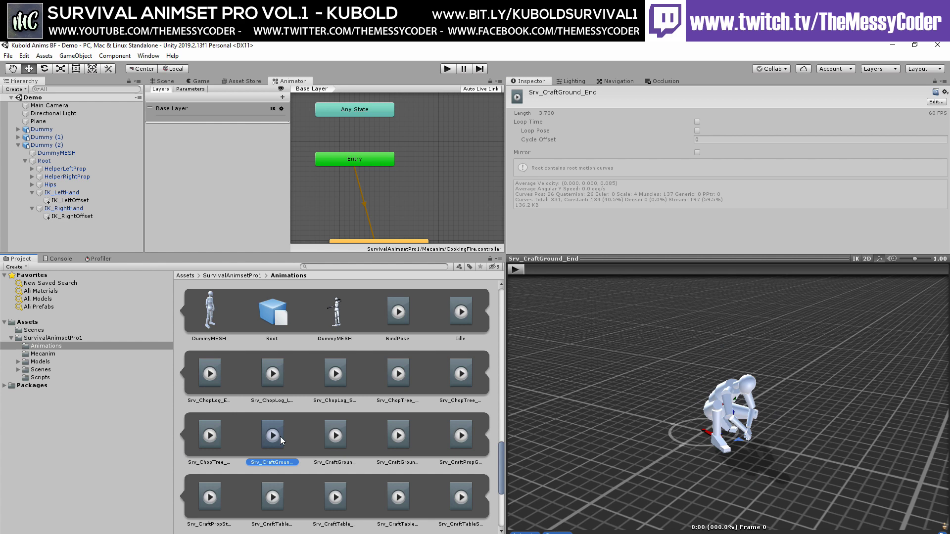
Step through the ground-crafting clips to Srv_CraftPropGround and play the Srv_CraftTable_Start clip in the preview
left_click(337, 436)
left_click(461, 436)
scroll(433, 440, "down", 1)
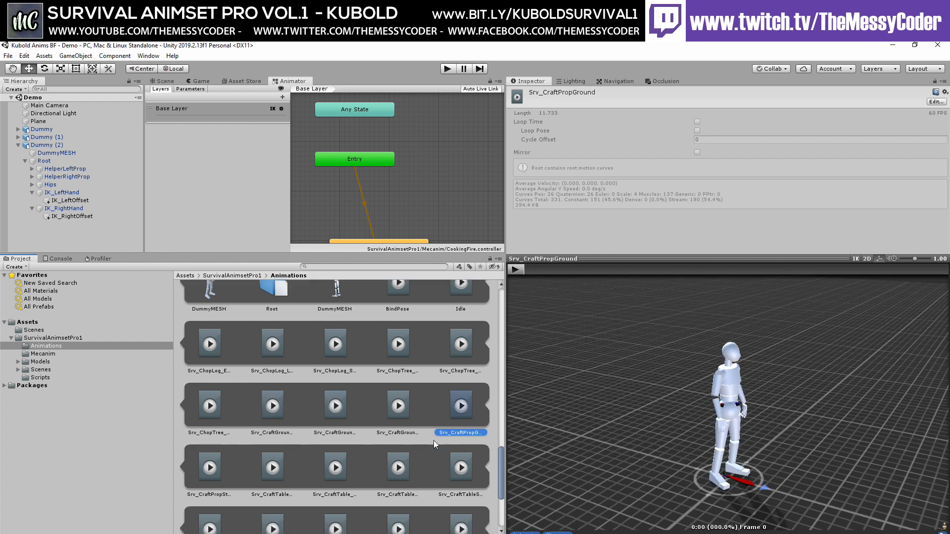
left_click(400, 467)
left_click(516, 268)
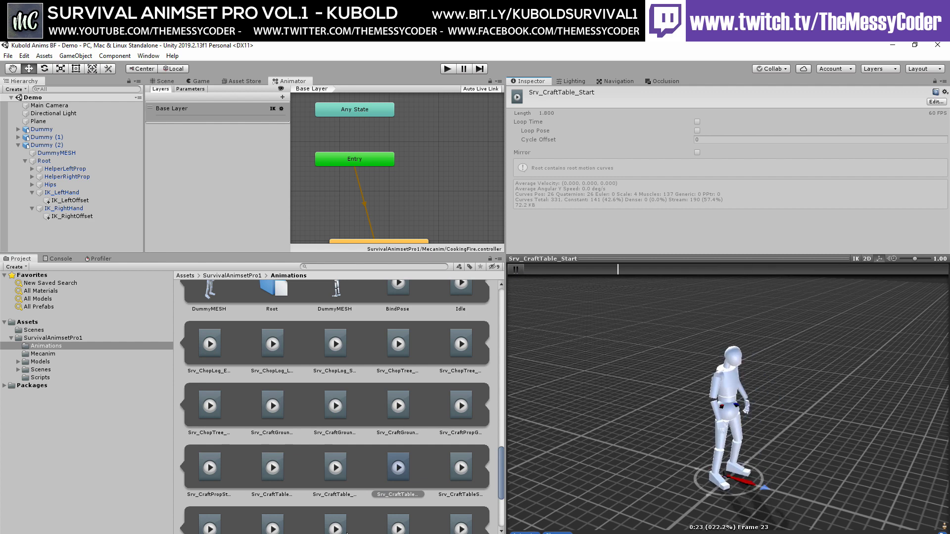
Play the Srv_CraftTable_Loop clip and the Srv_CraftTableSingle clip in the preview
left_click(336, 468)
left_click(519, 268)
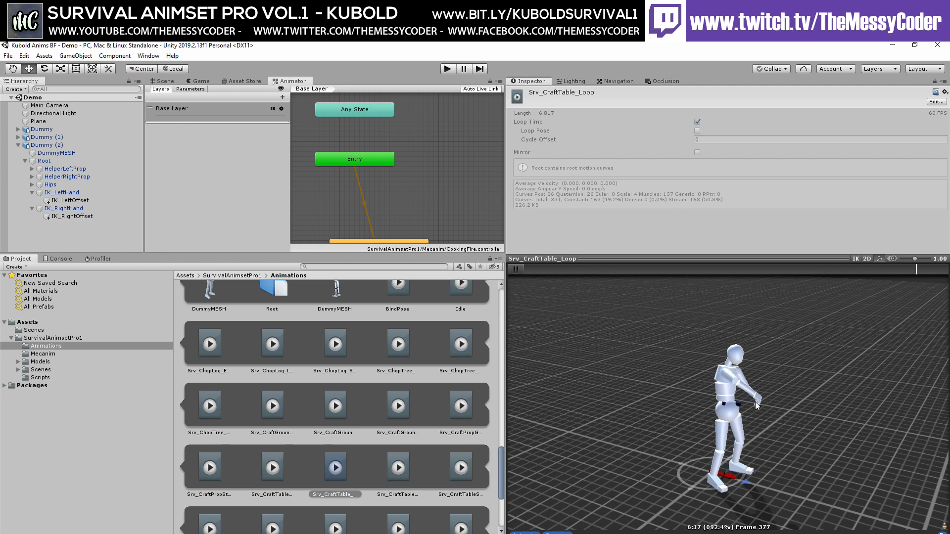
left_click(466, 469)
left_click(517, 271)
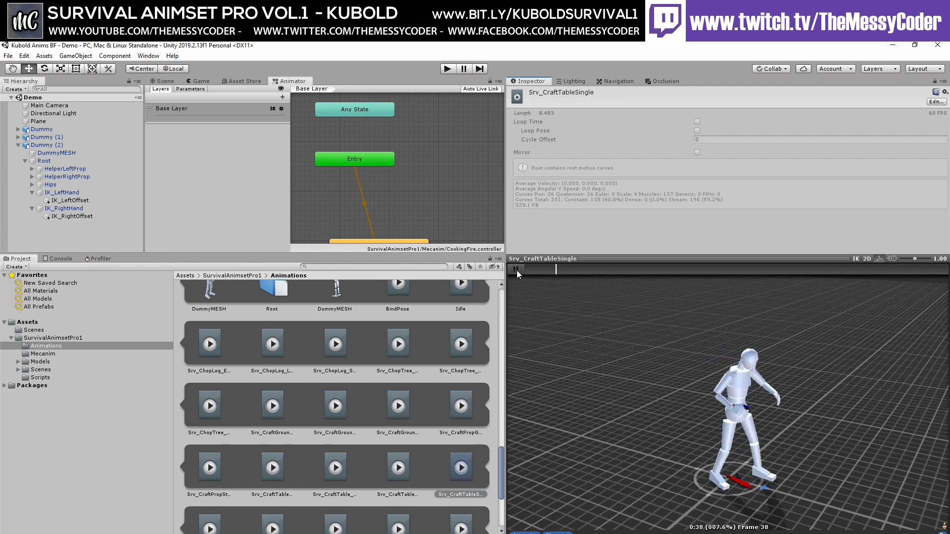
Look over the remaining digging, knife and pickaxe clips and start the Demo scene in play mode
scroll(416, 452, "down", 3)
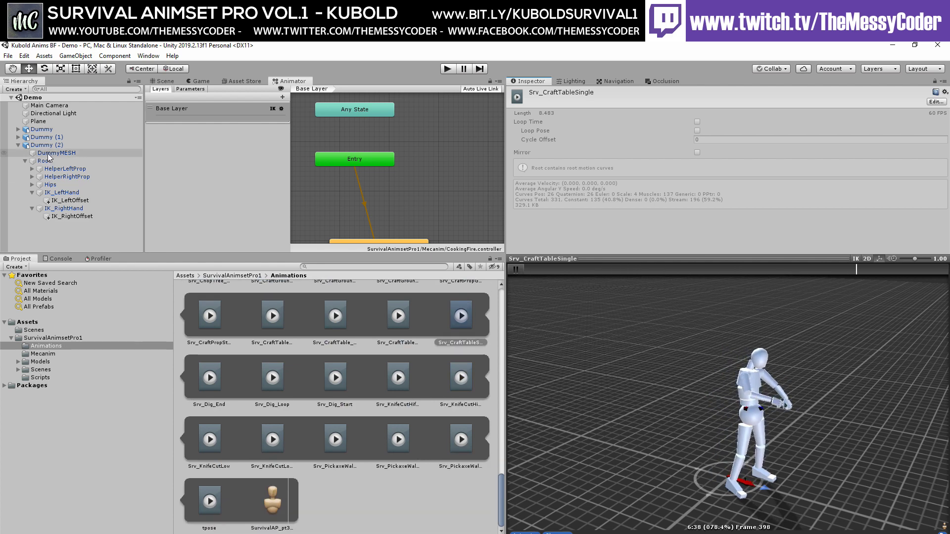
left_click(445, 70)
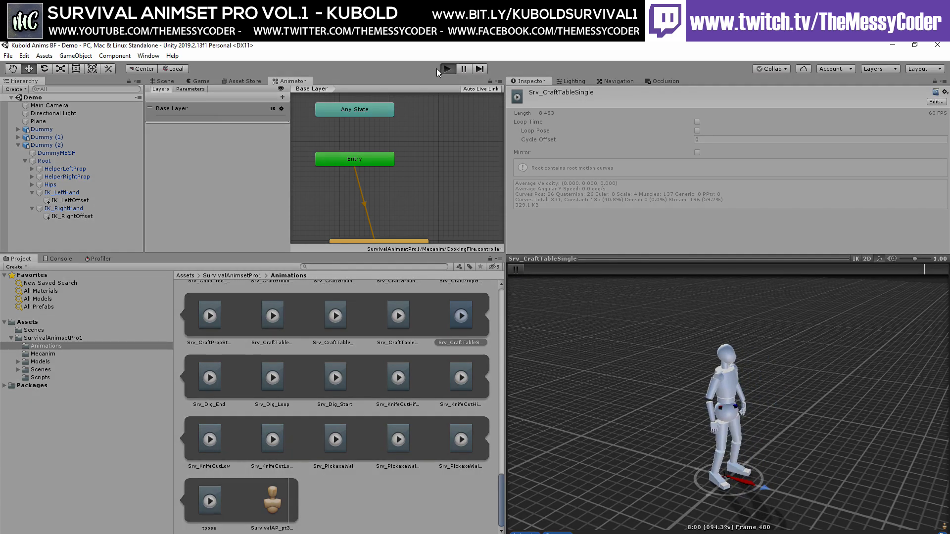